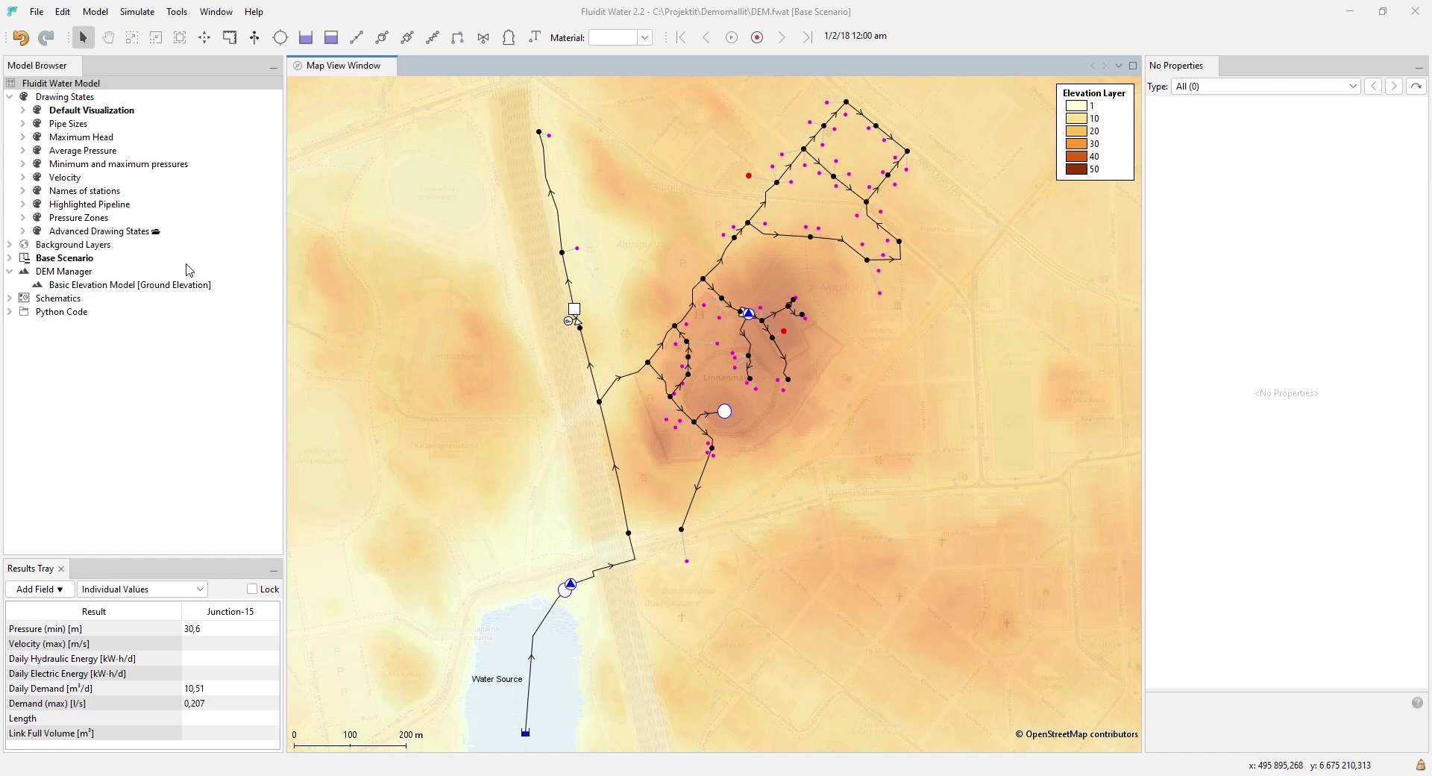
# Step: Examine the DEM Manager's properties and the ground elevation coordinate of Junction-15
pyautogui.click(177, 273)
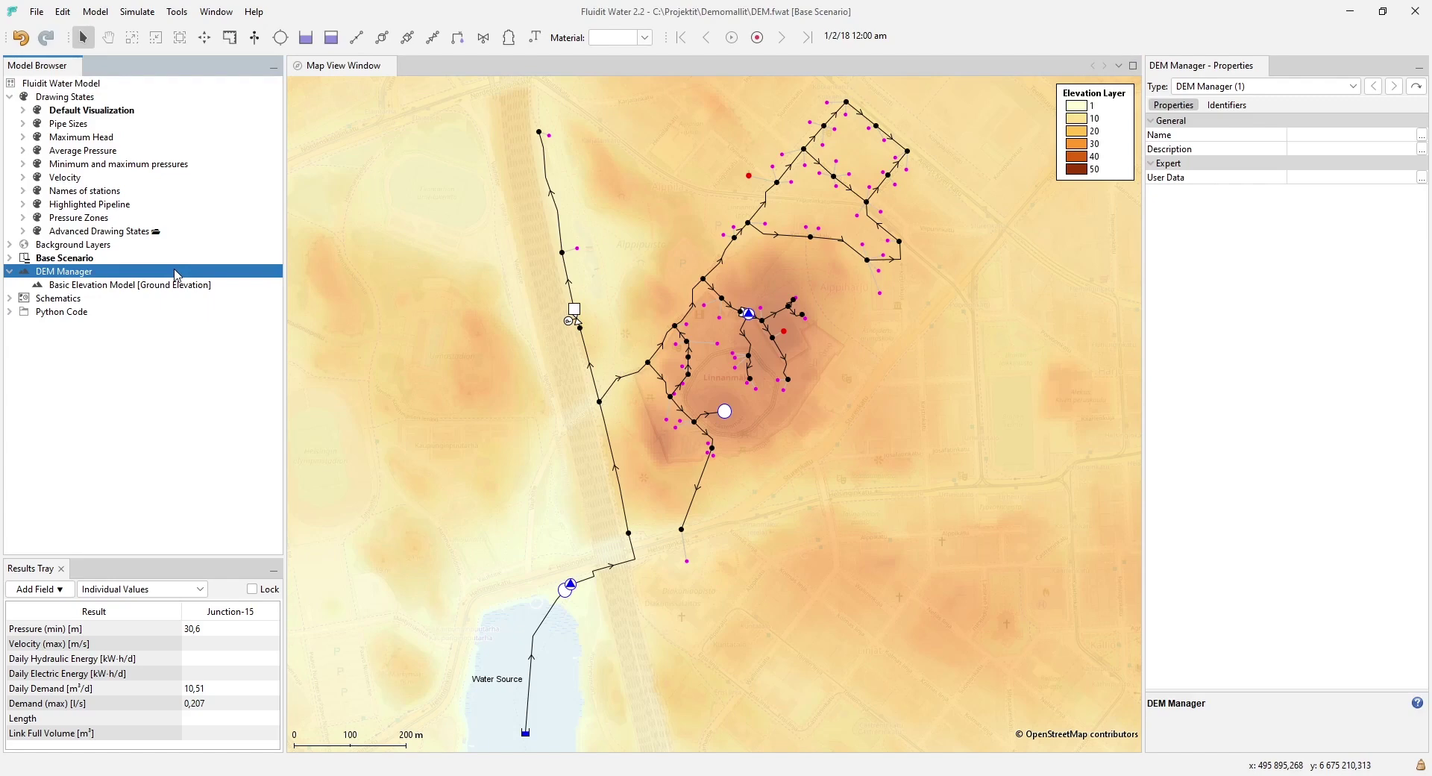
pyautogui.click(563, 254)
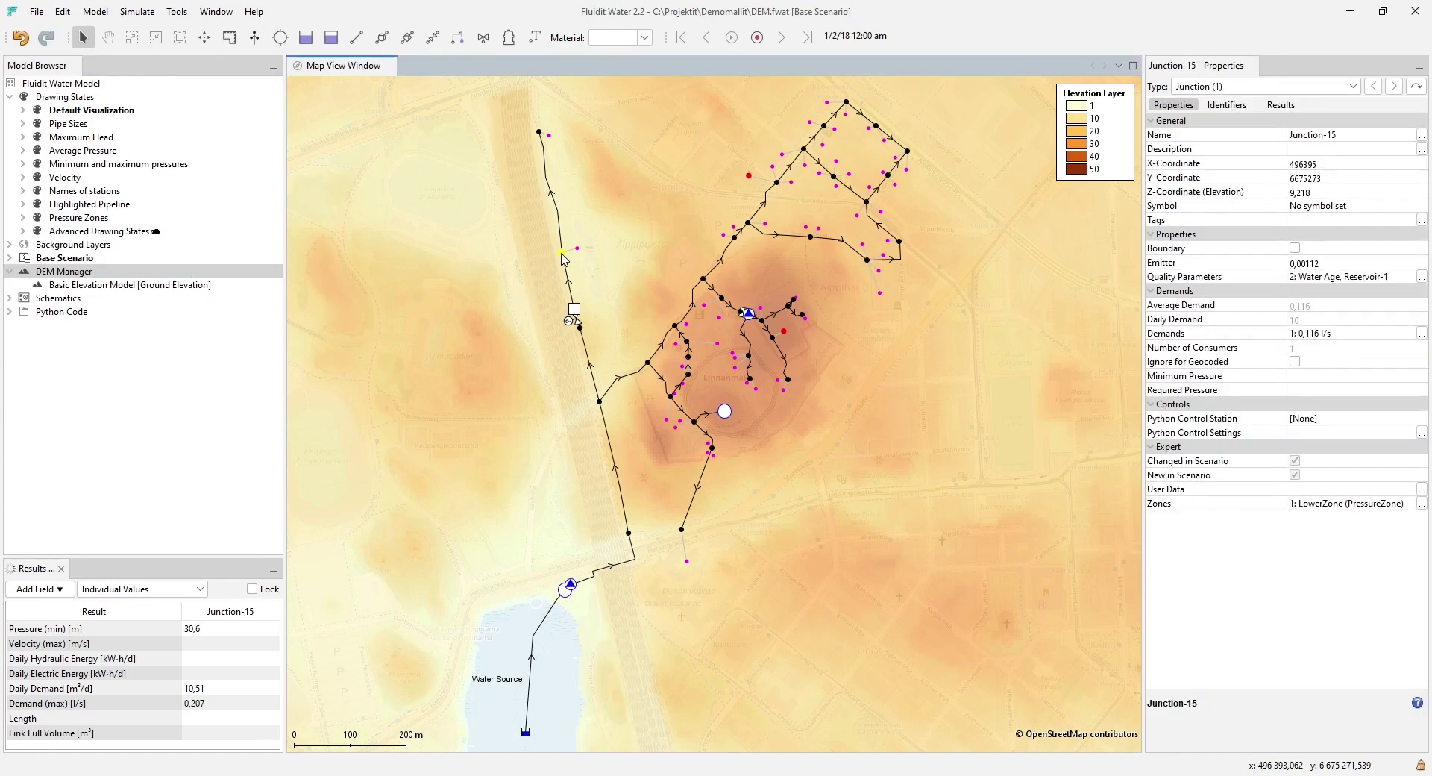
pyautogui.click(1258, 195)
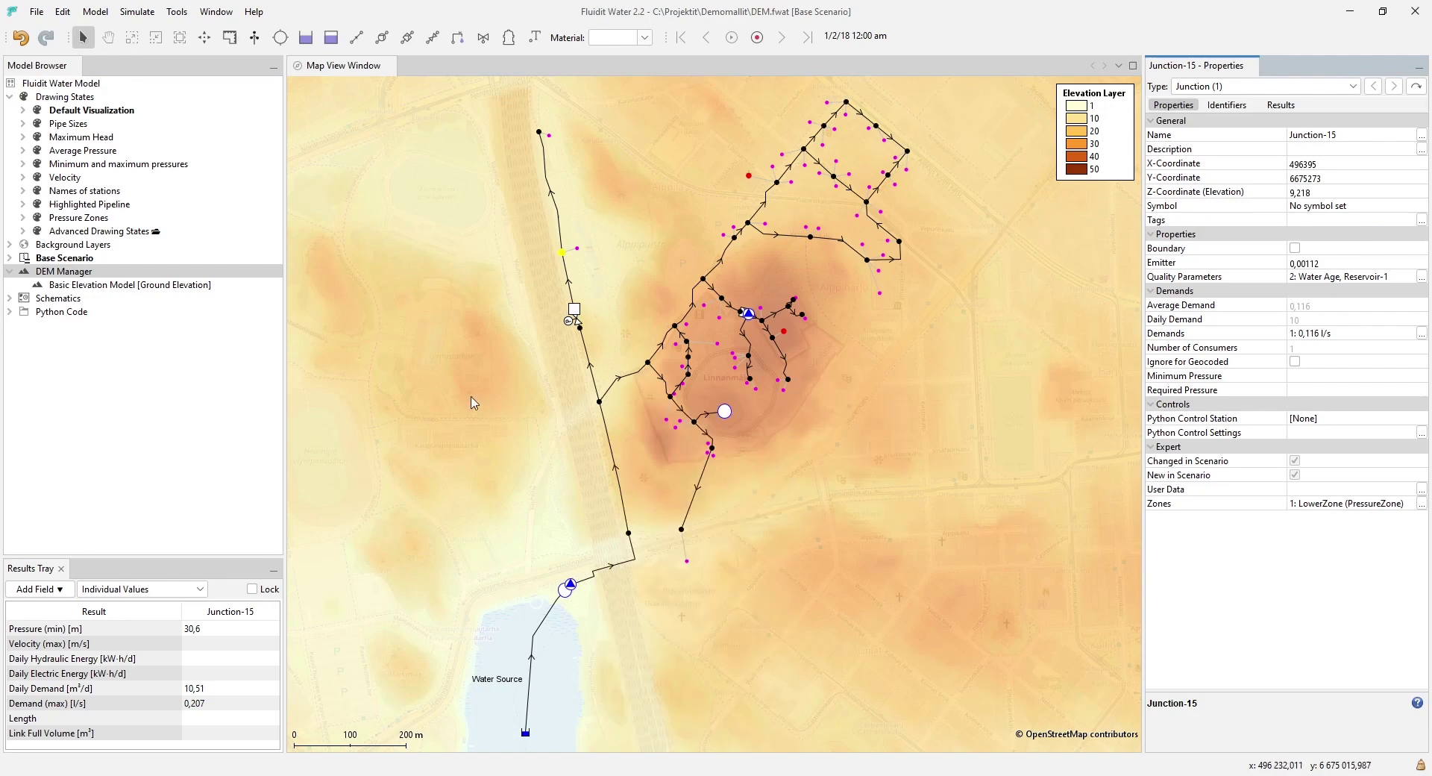
pyautogui.click(408, 378)
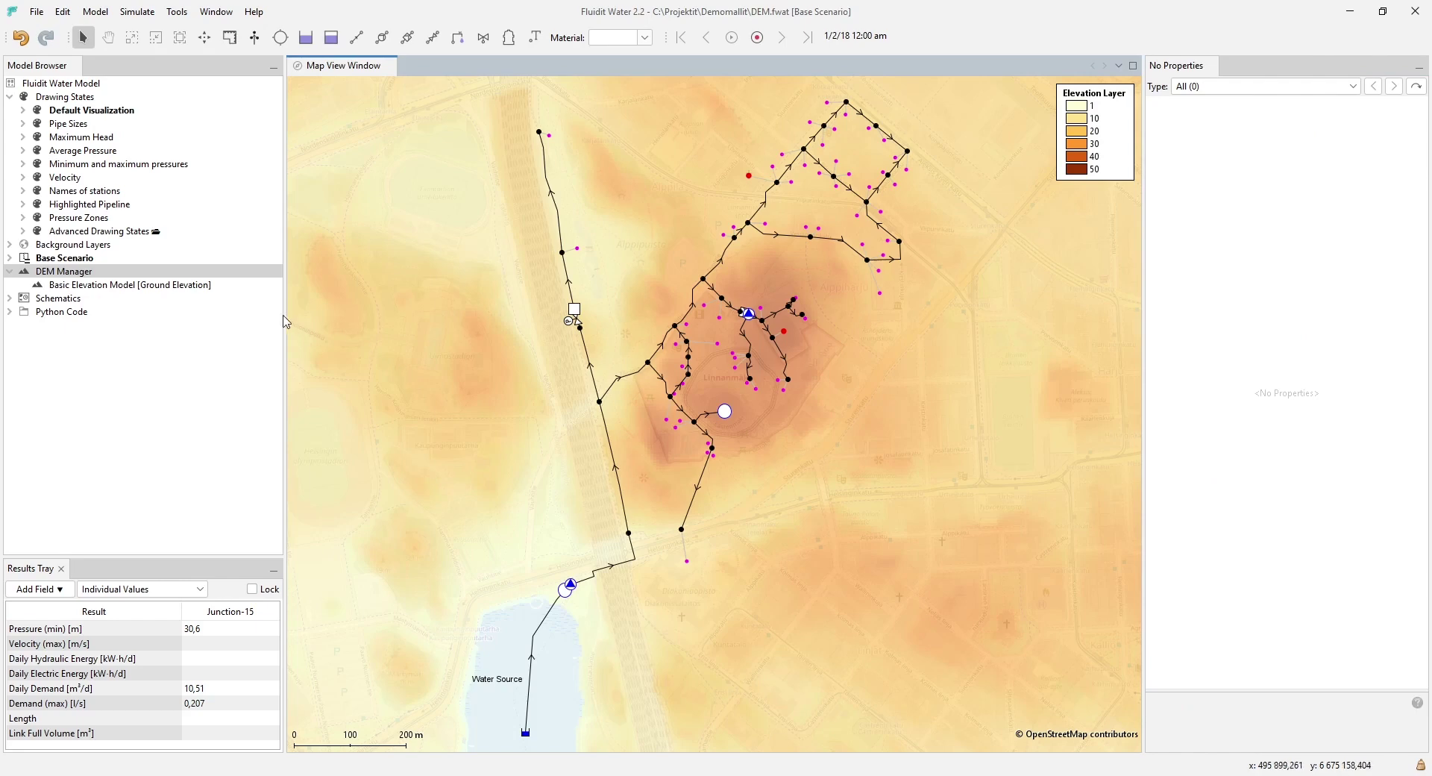
# Step: Add a basic elevation model to the DEM Manager and compare its properties with the existing model
pyautogui.click(224, 273)
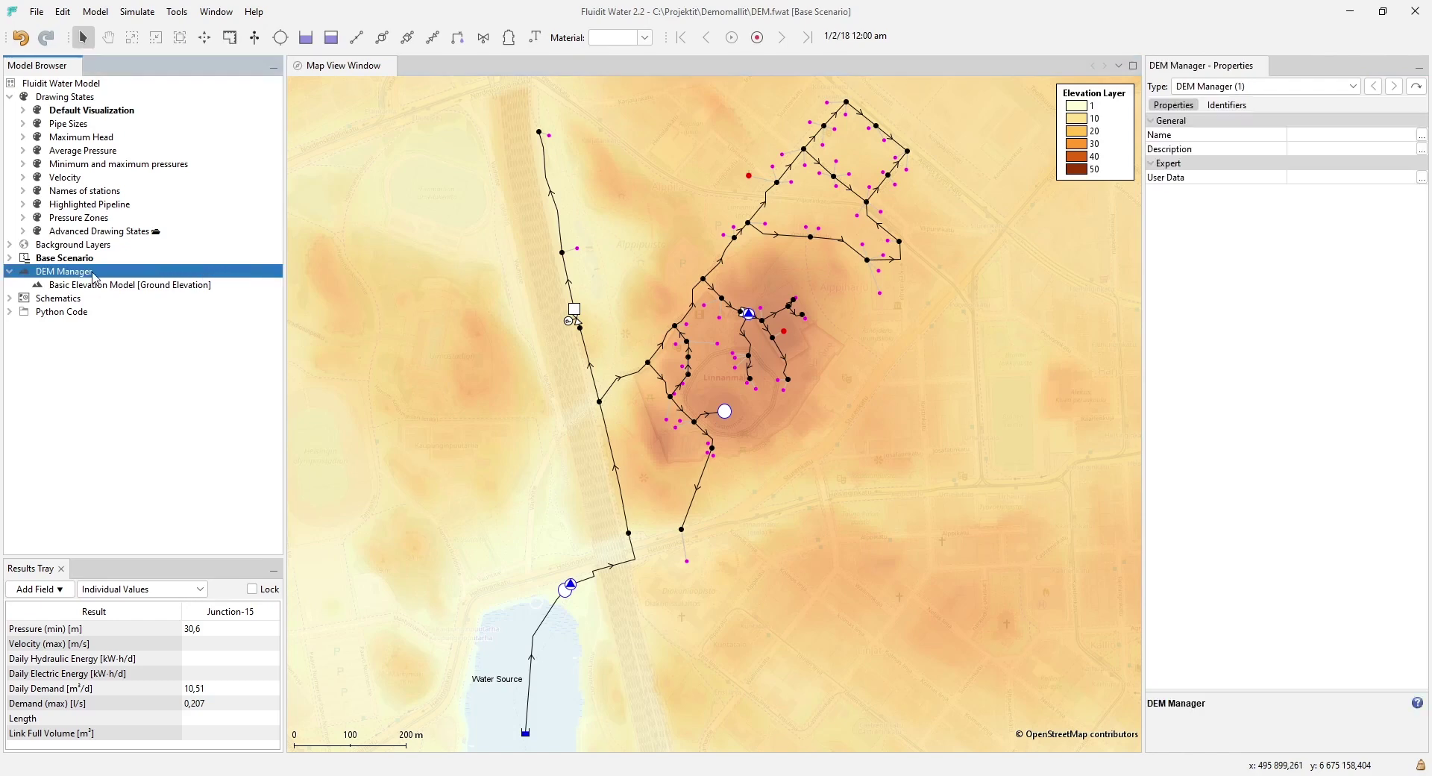
pyautogui.rightClick(95, 276)
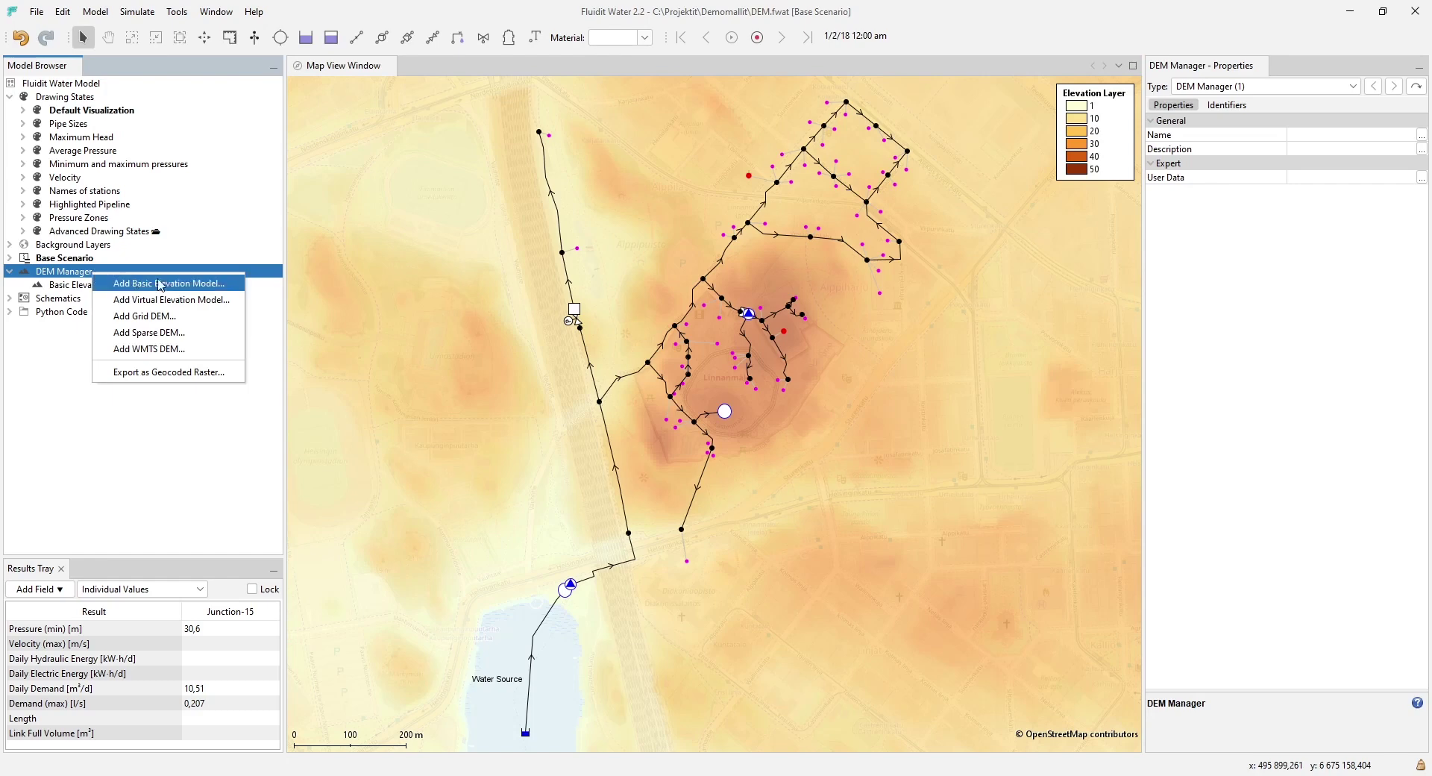
pyautogui.click(191, 283)
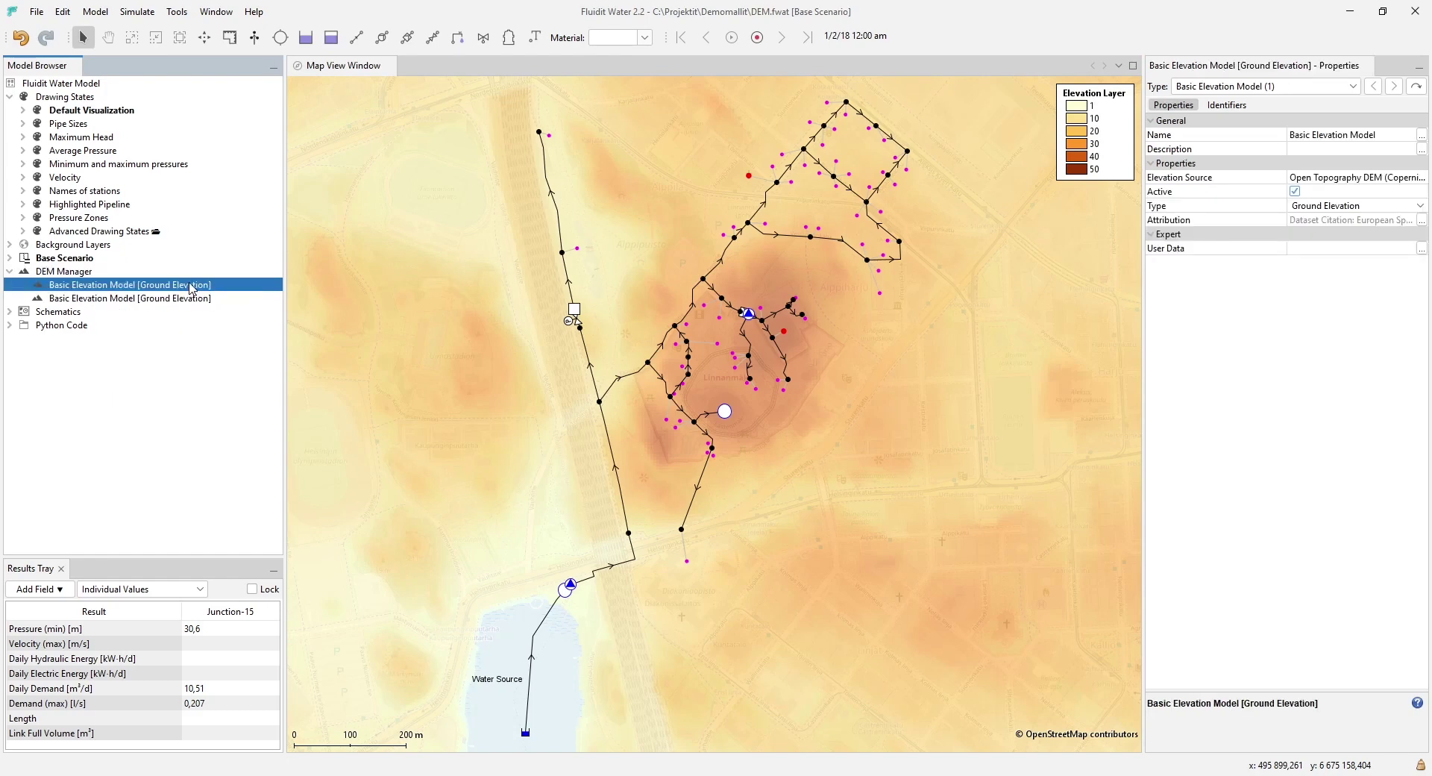
pyautogui.click(193, 300)
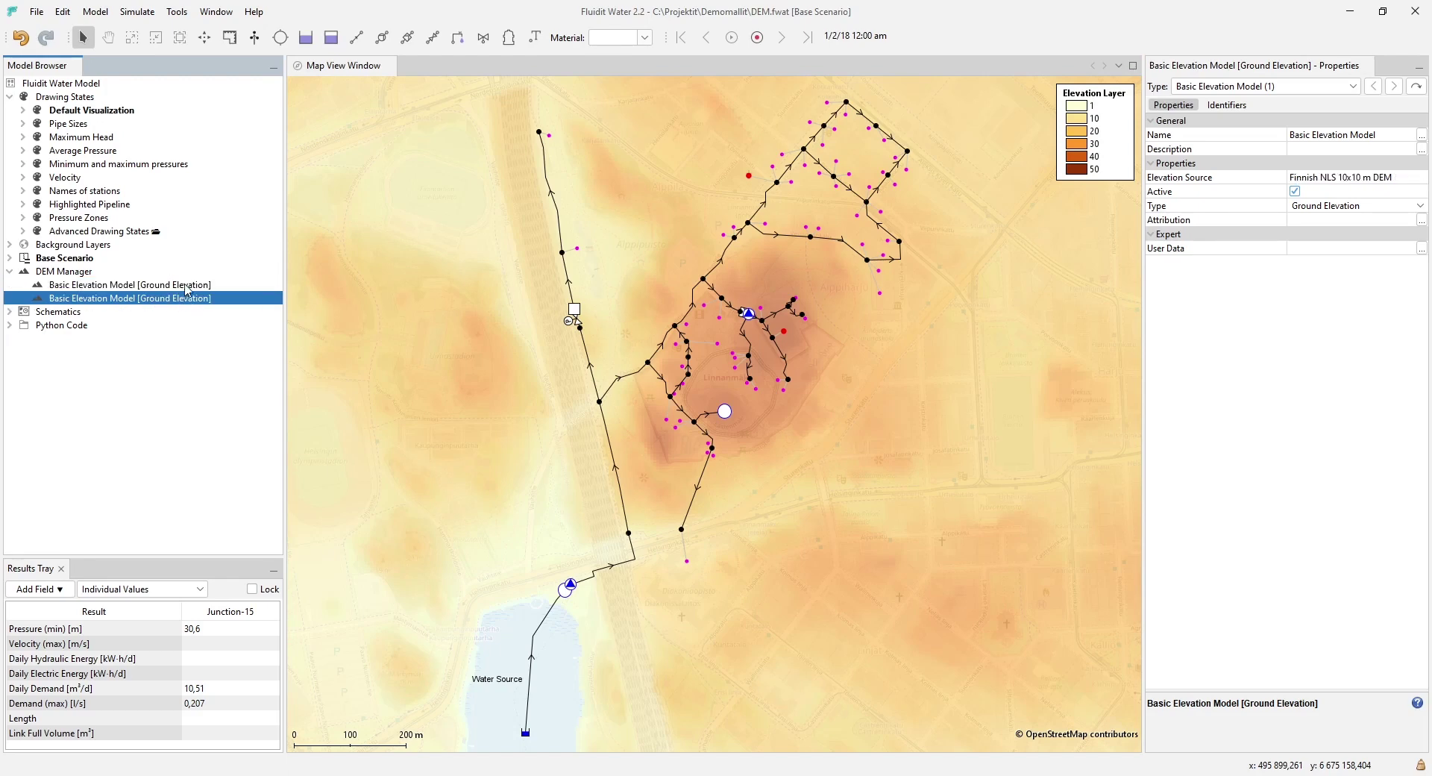
pyautogui.click(185, 288)
pyautogui.click(188, 299)
pyautogui.click(186, 288)
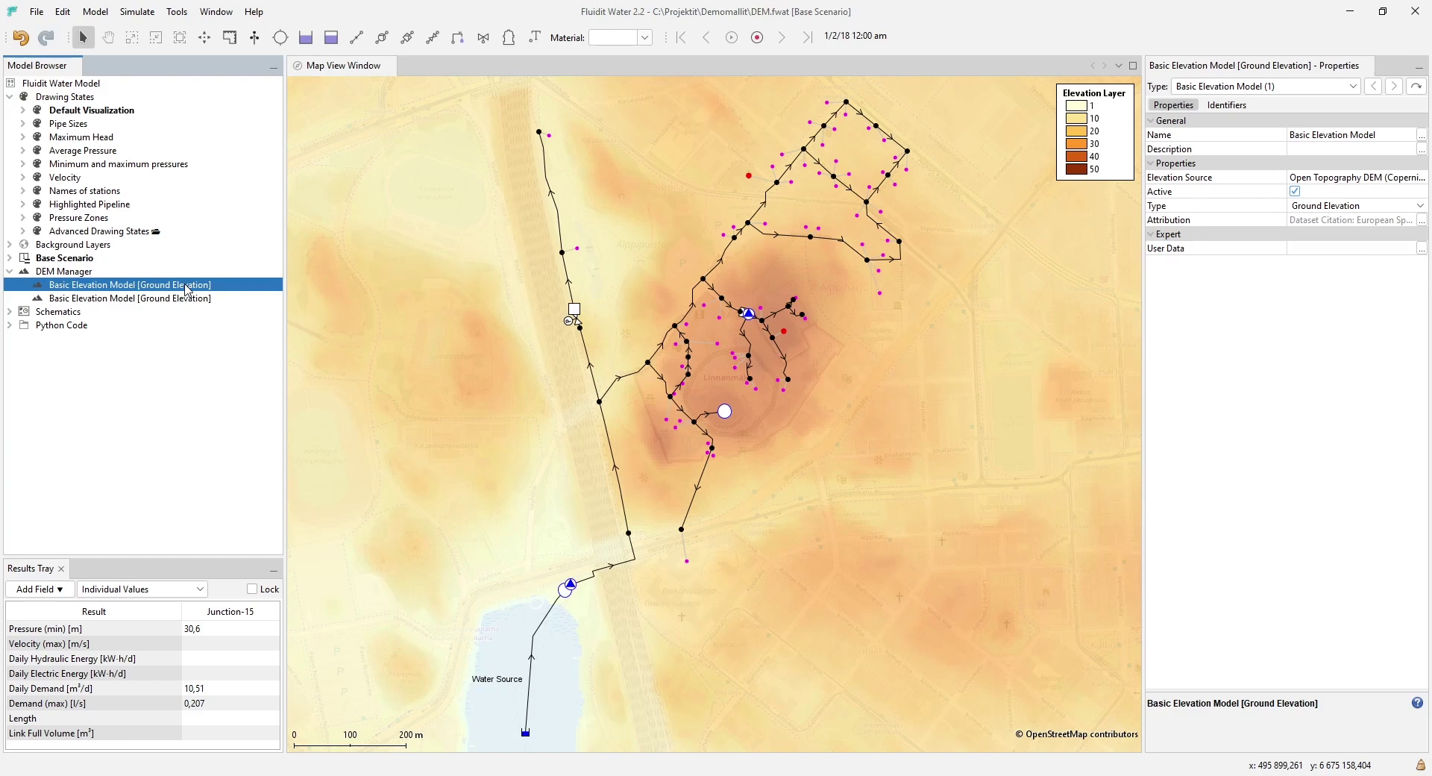
pyautogui.click(516, 296)
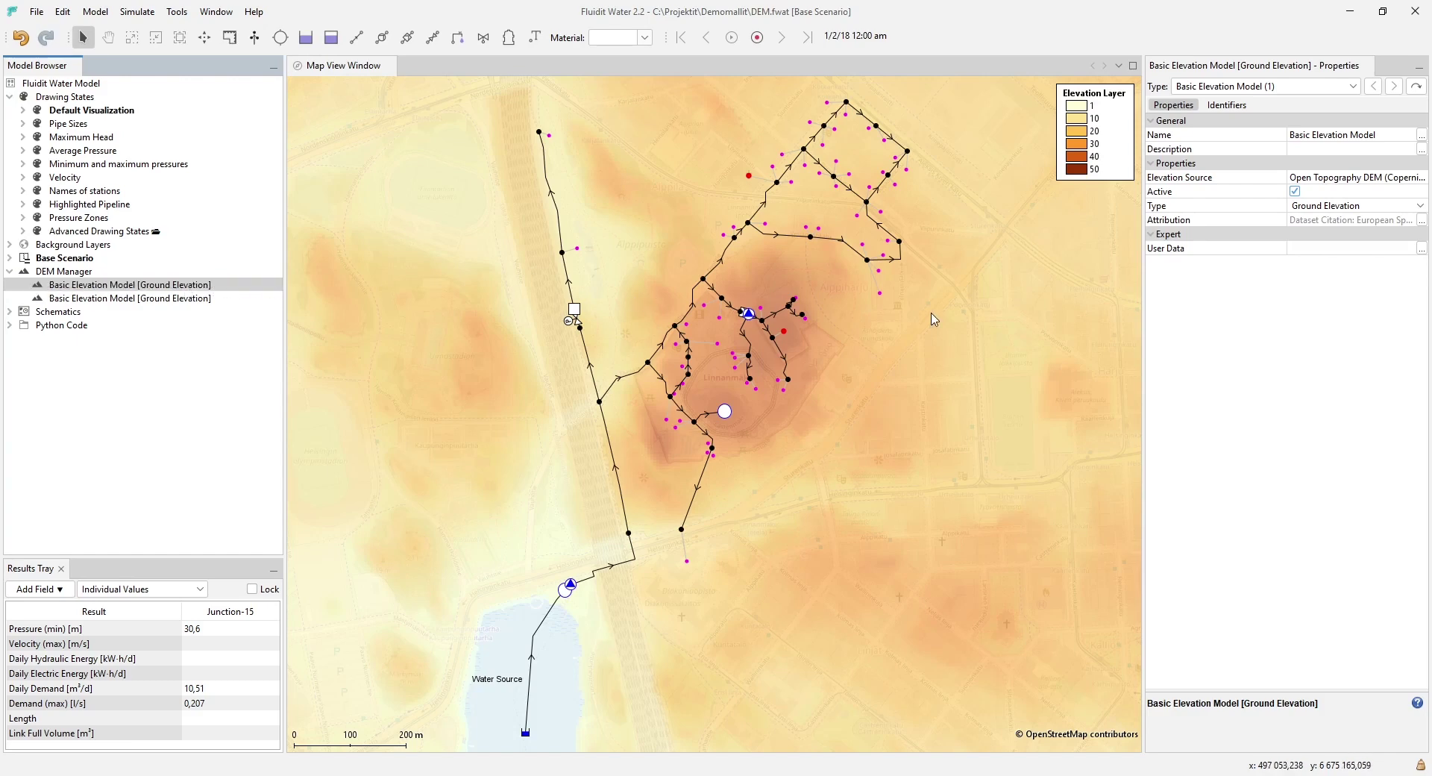
# Step: Review the elevation type options and set the newly added model's elevation source to Finnish NLS 2x2 m DEM
pyautogui.click(1246, 208)
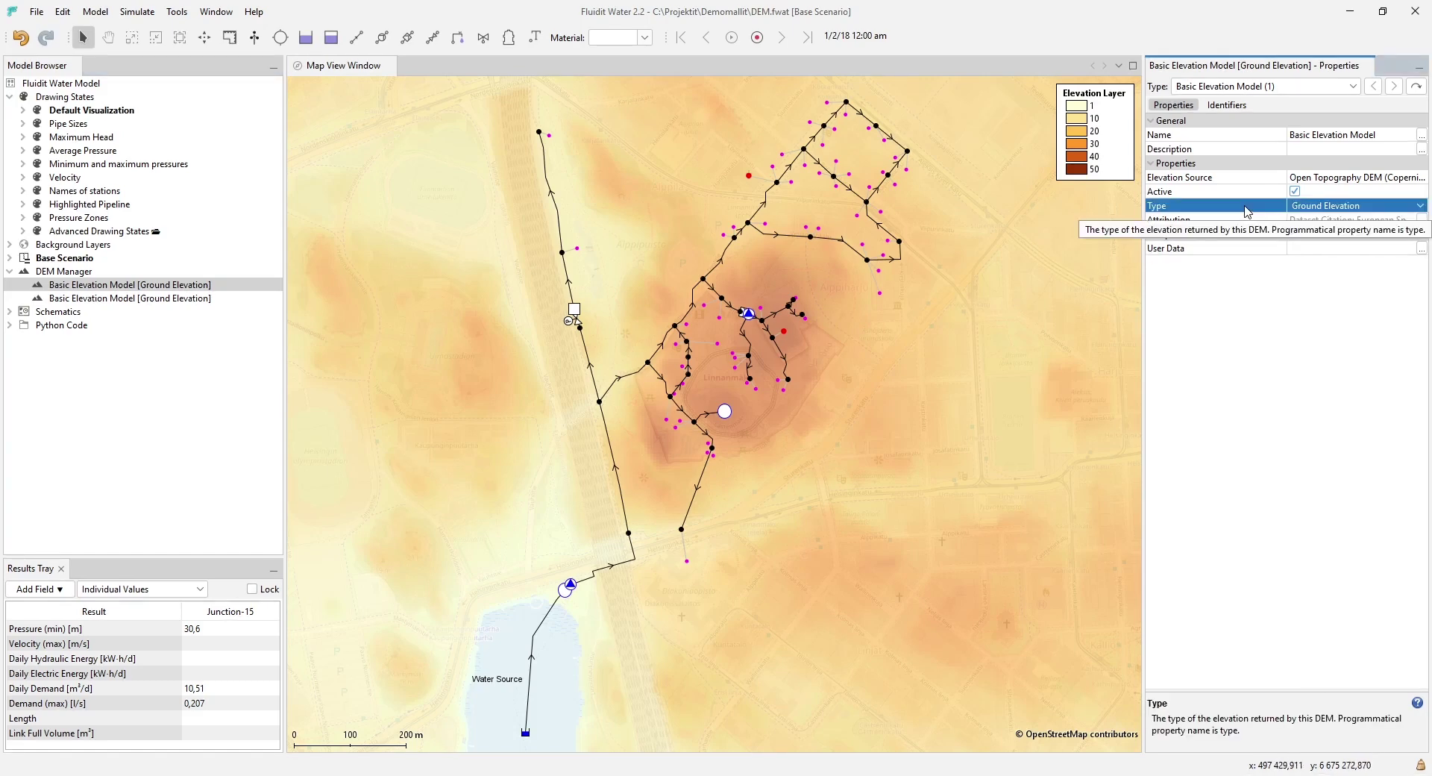
pyautogui.click(1420, 207)
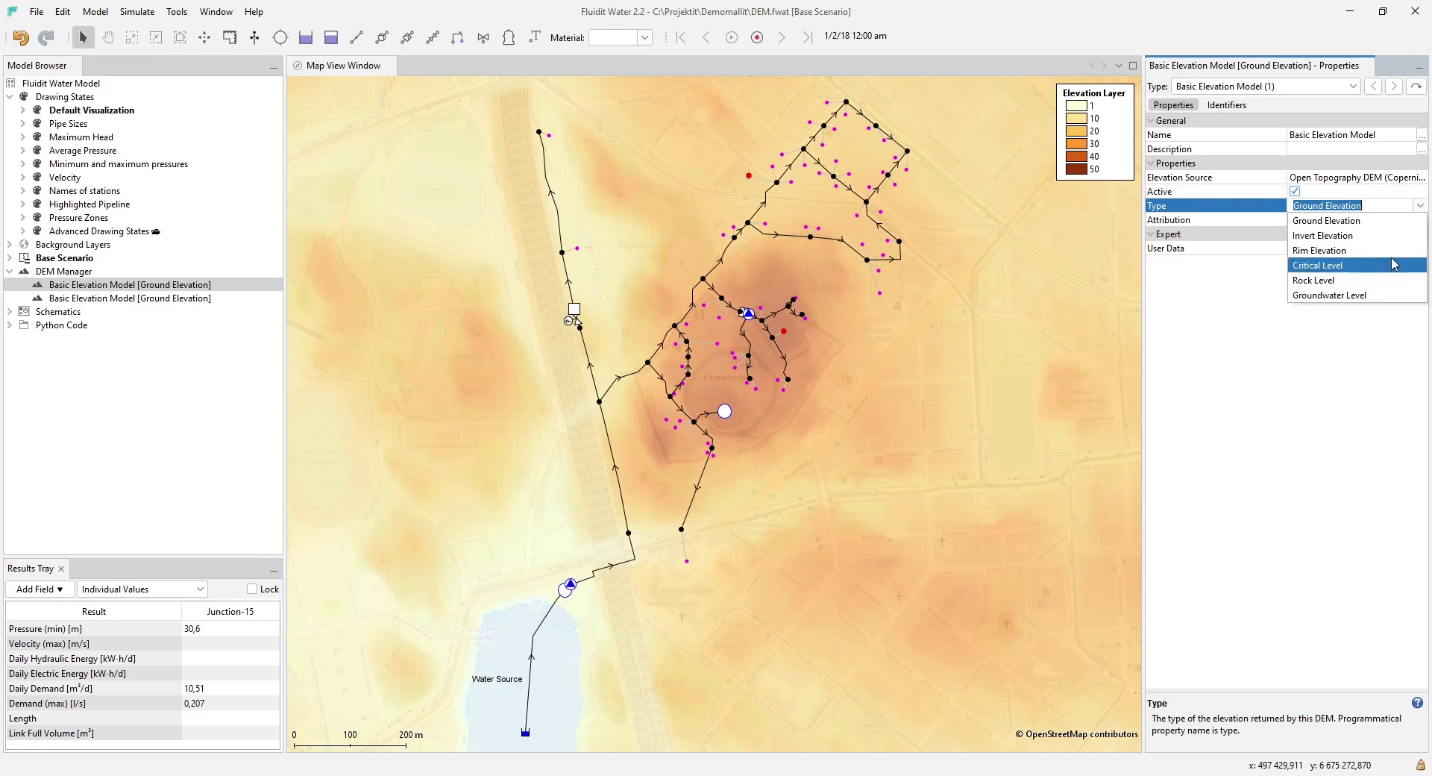
pyautogui.click(1421, 213)
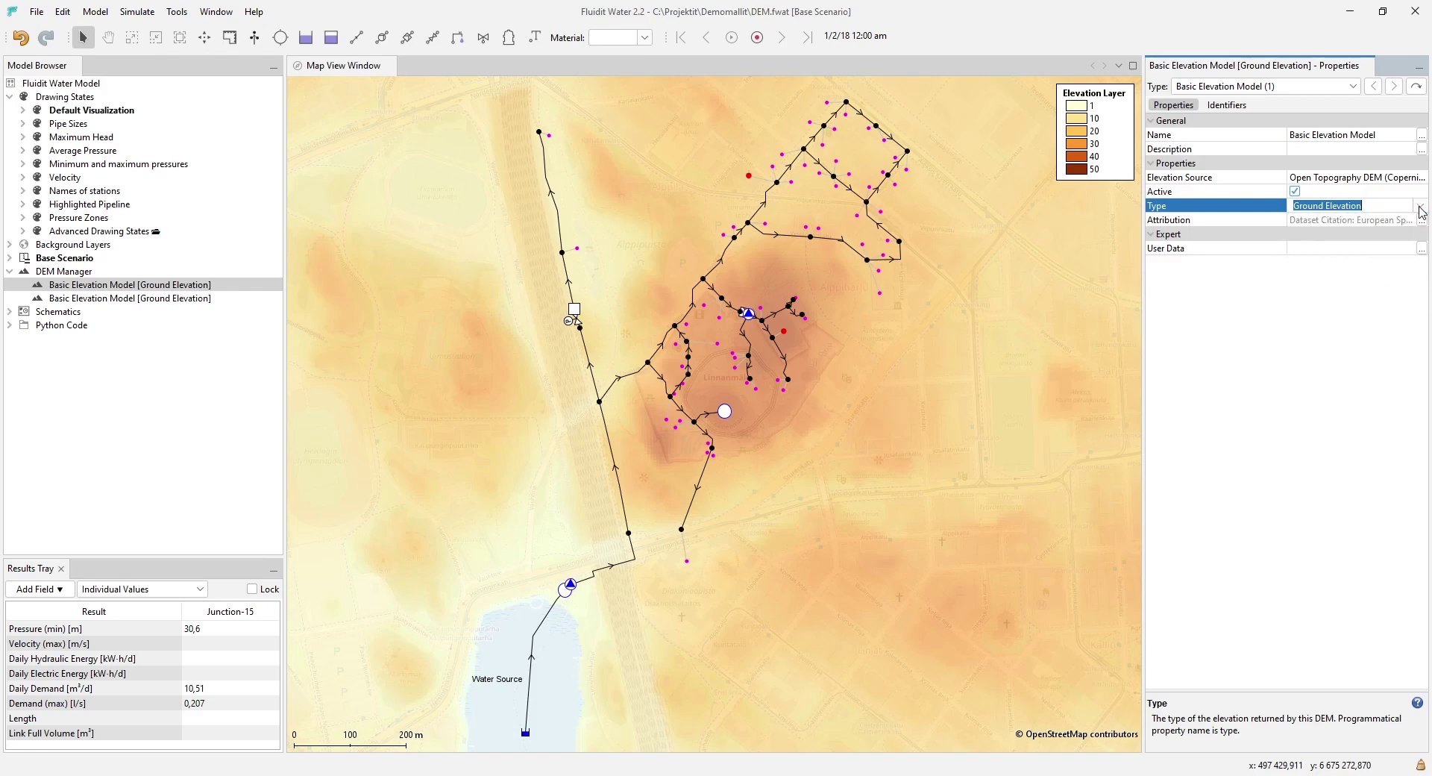
pyautogui.click(1420, 177)
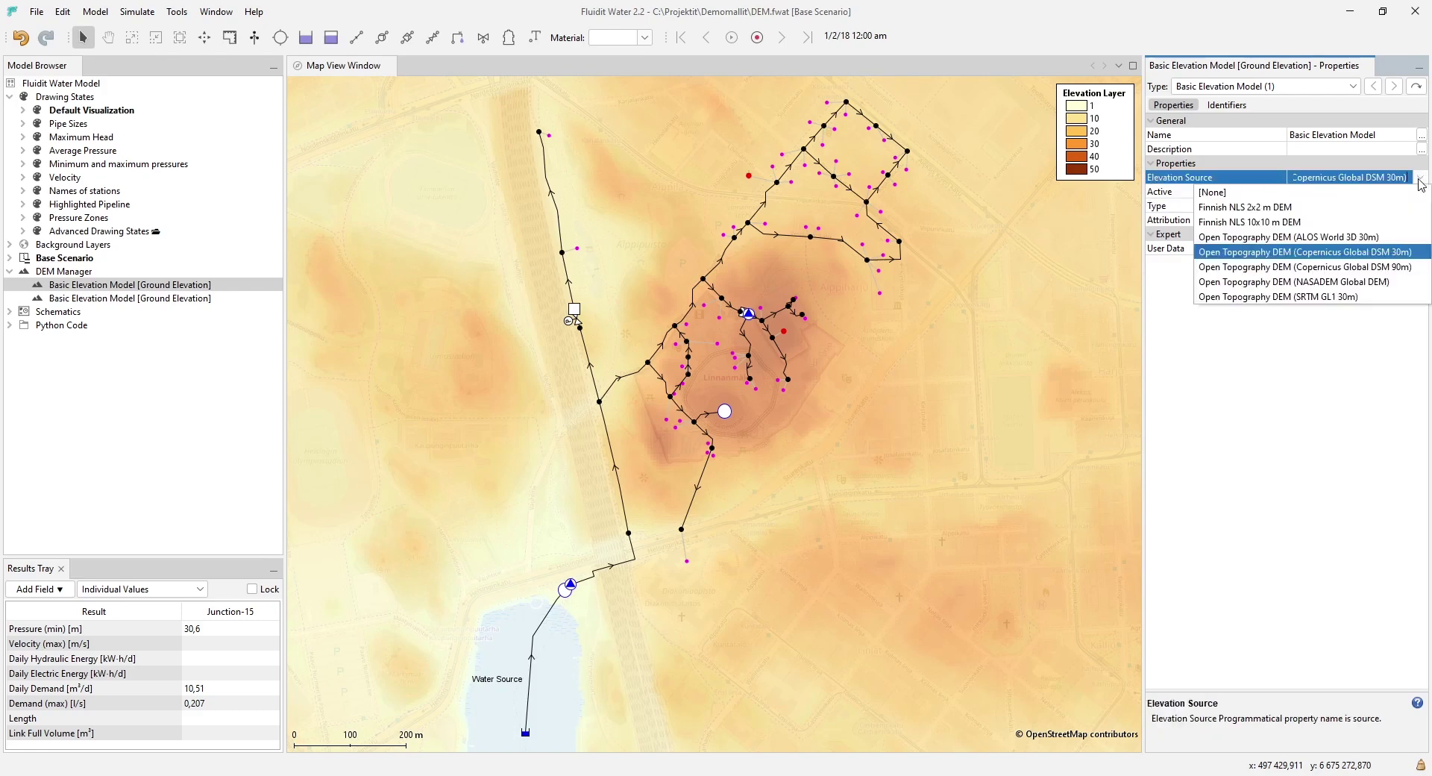
pyautogui.click(1350, 212)
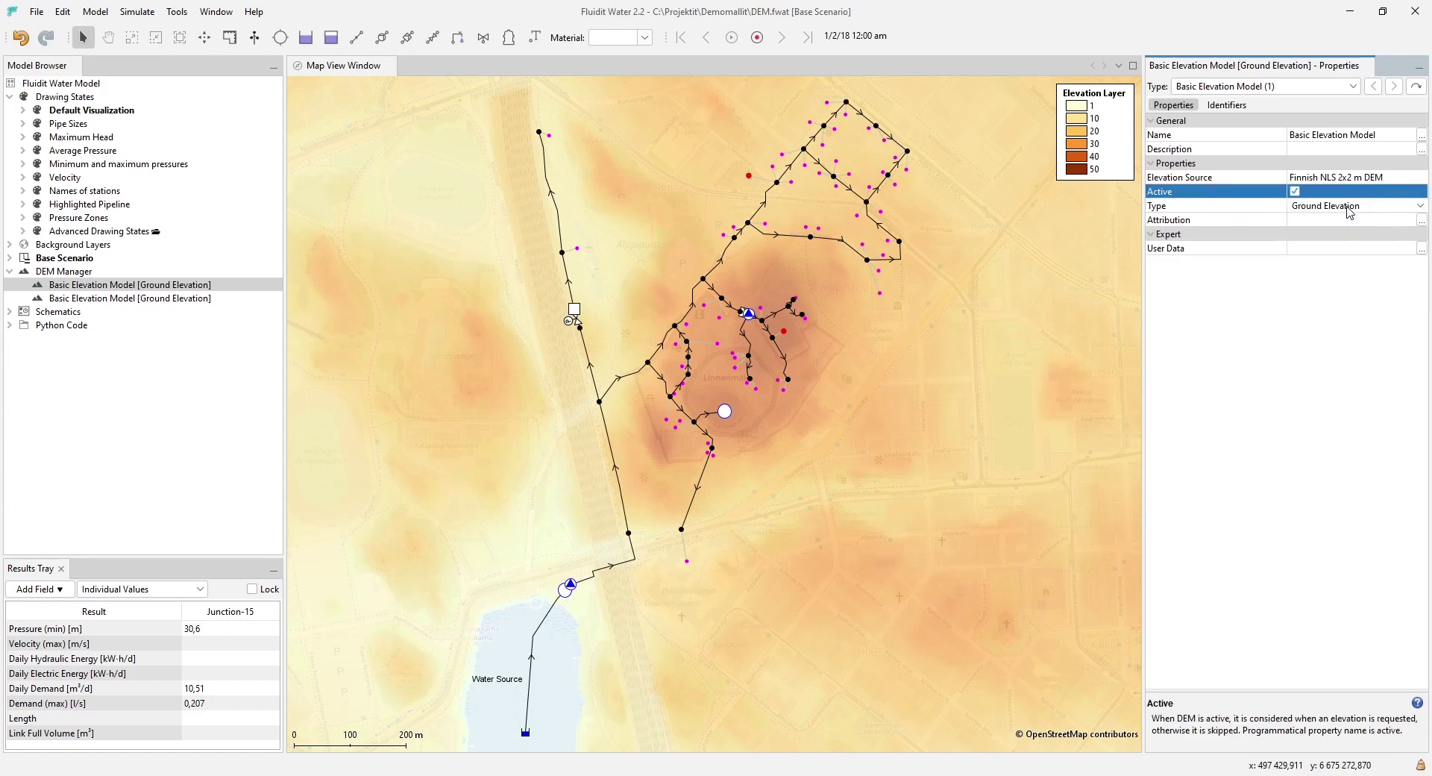
# Step: Compare the elevation sources and list order of the two basic elevation models in the DEM Manager
pyautogui.click(165, 299)
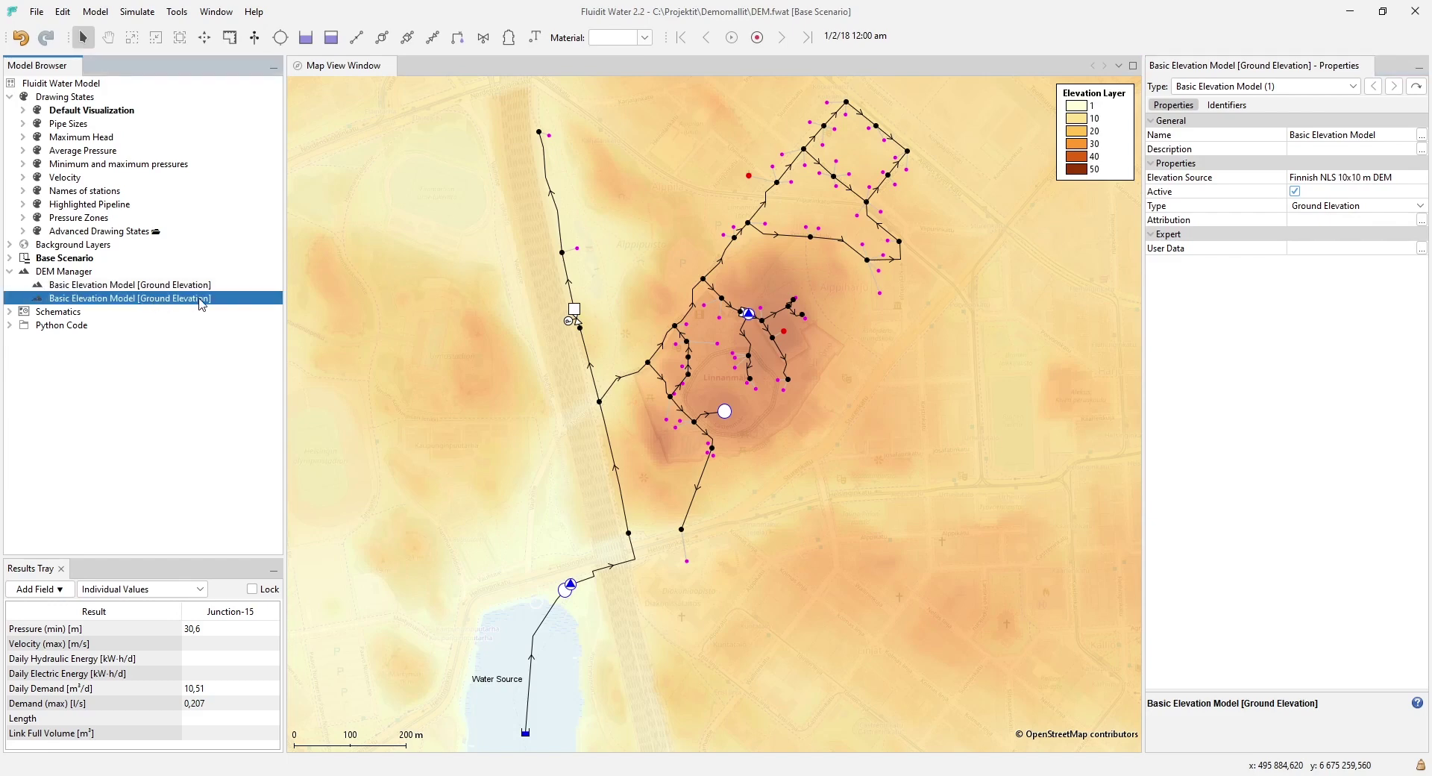
pyautogui.click(165, 286)
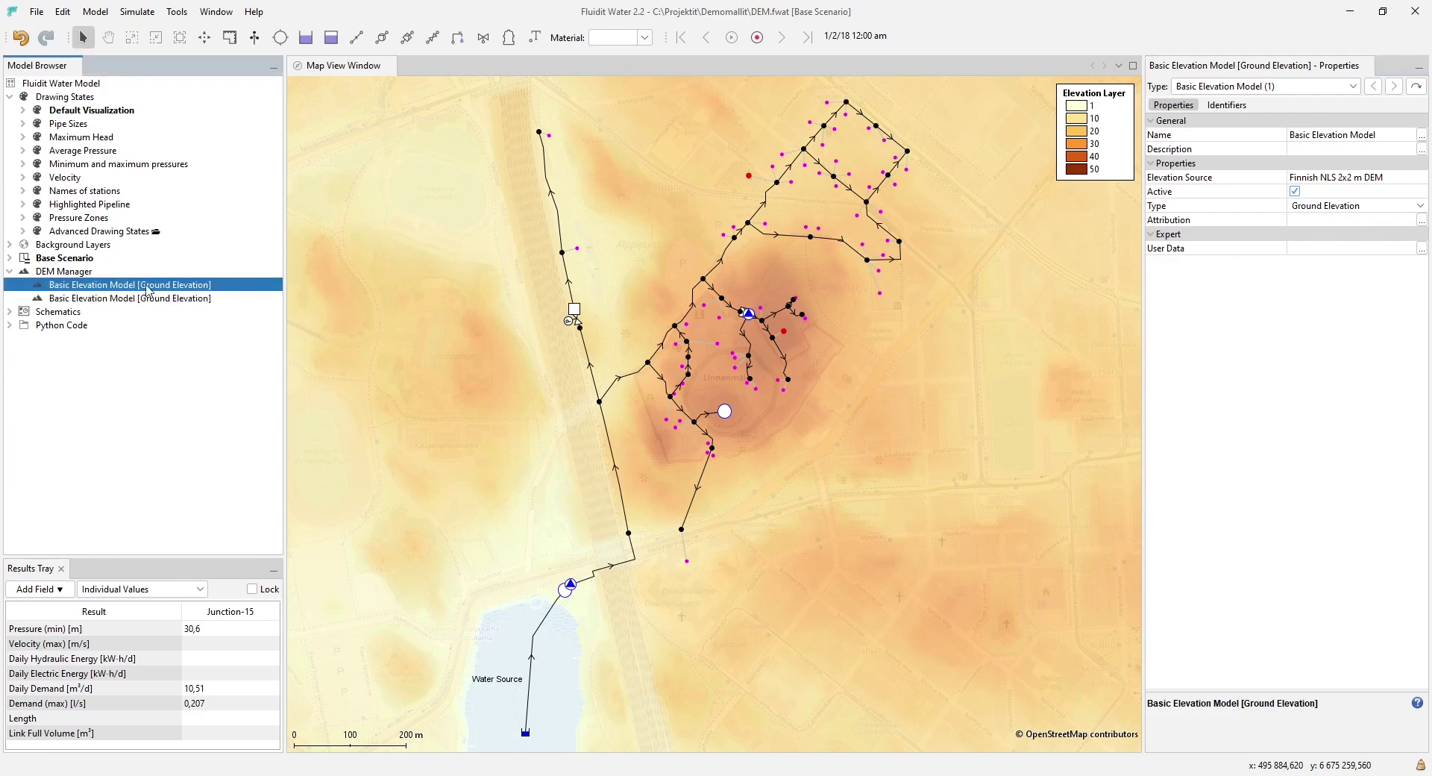
pyautogui.click(218, 299)
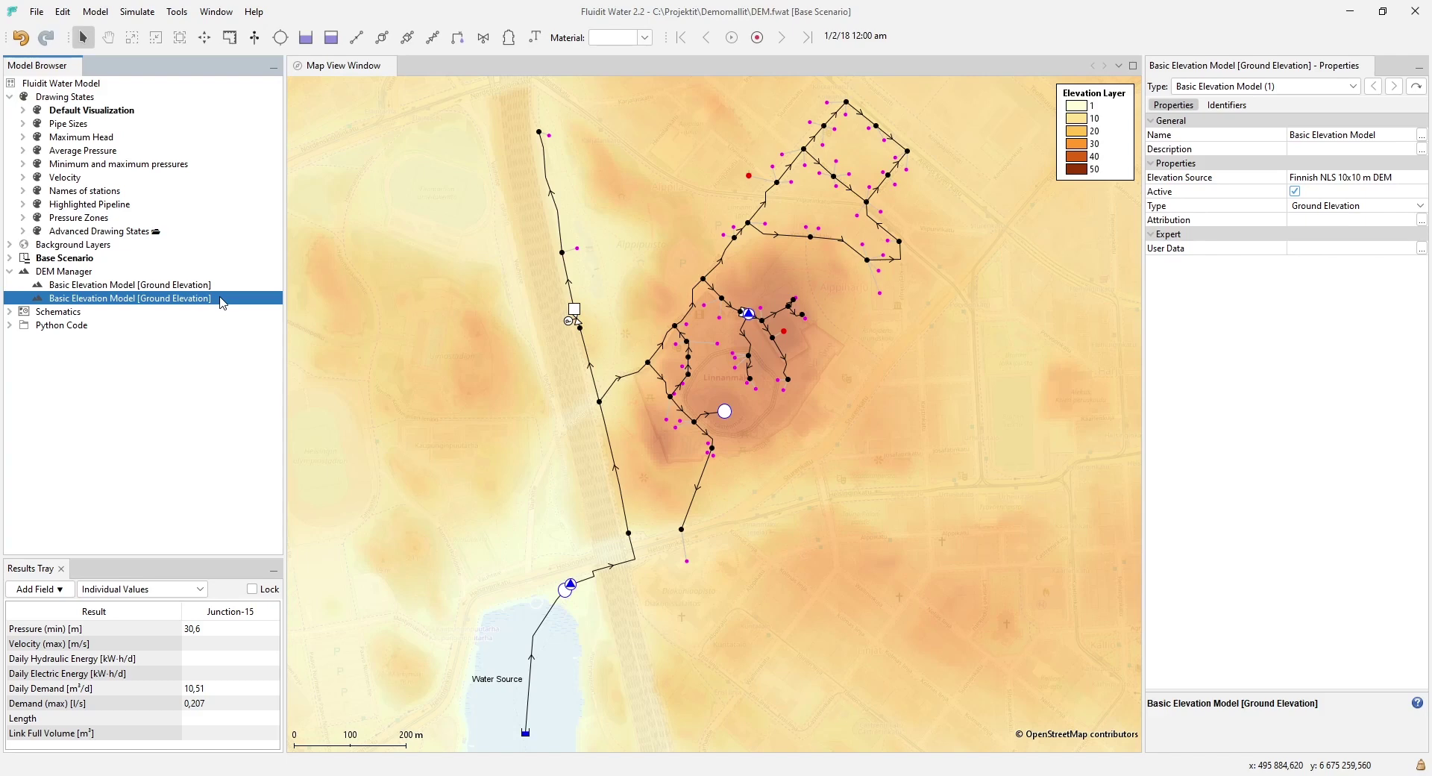
pyautogui.click(222, 286)
pyautogui.click(1255, 179)
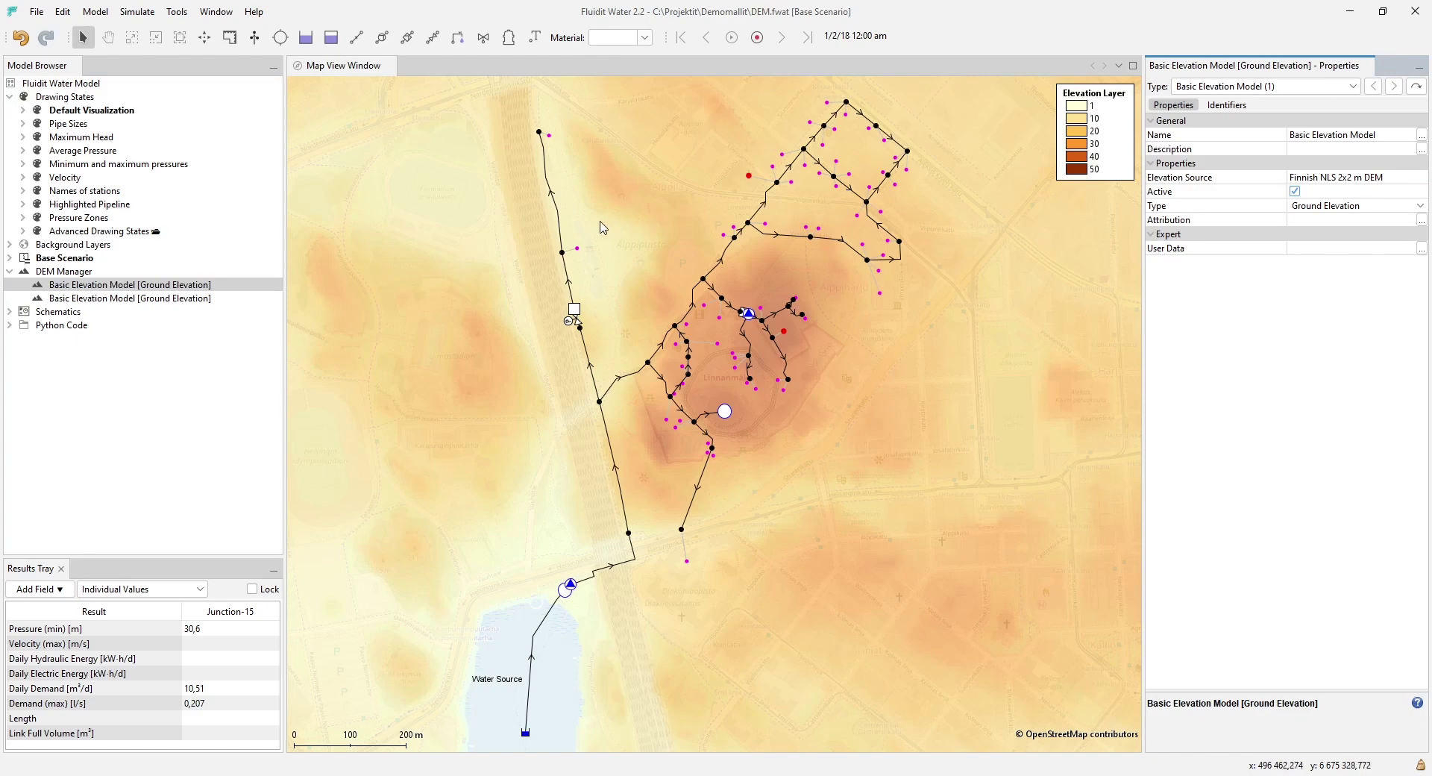
pyautogui.click(207, 299)
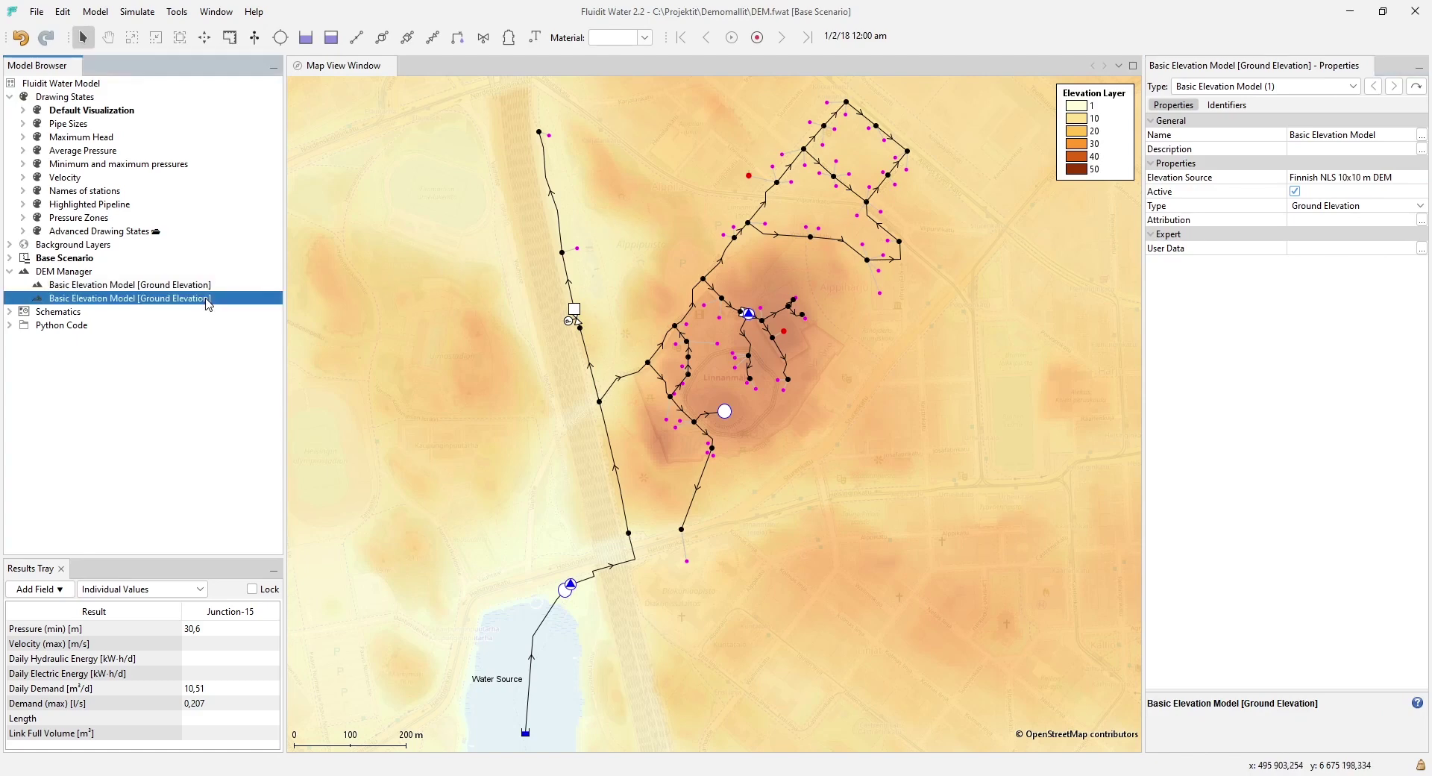
pyautogui.click(1286, 180)
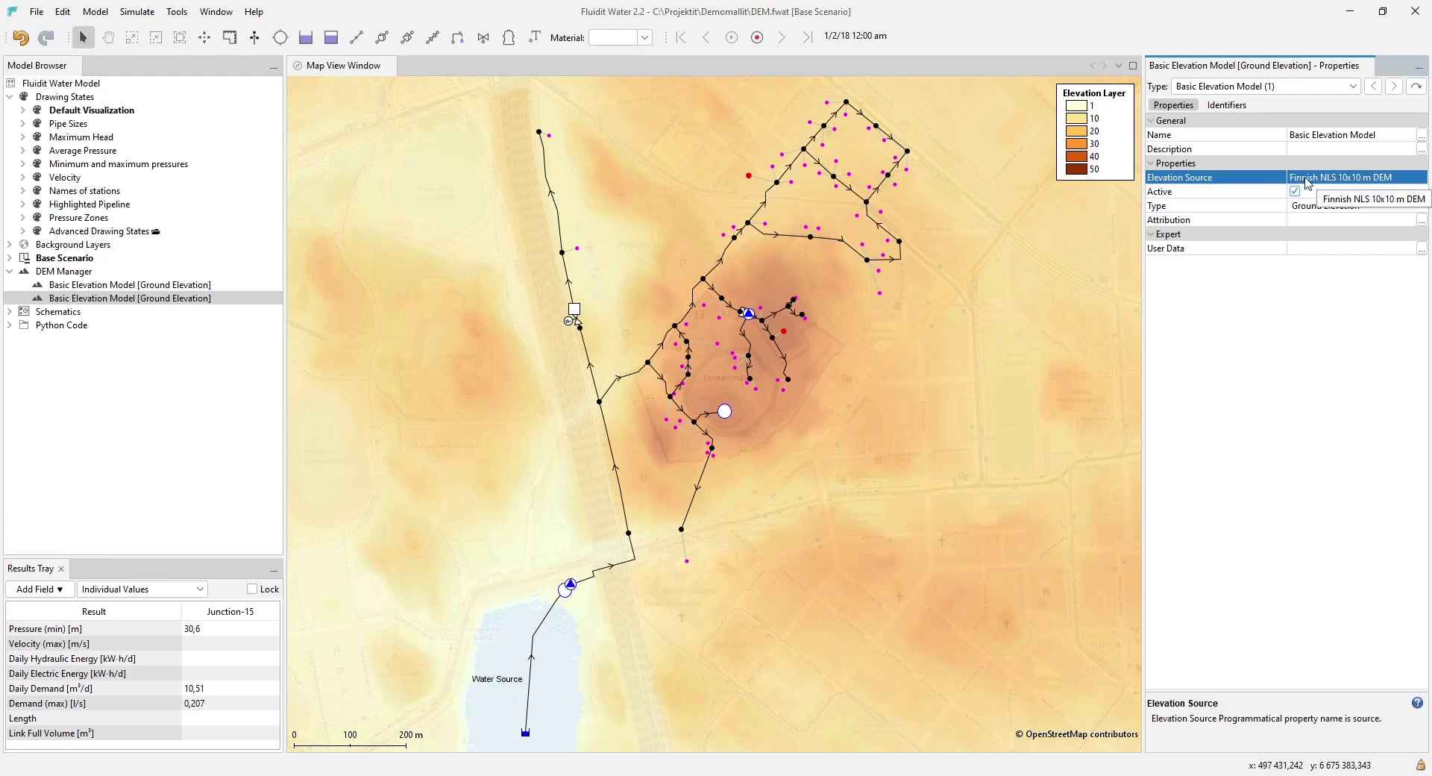
pyautogui.click(401, 299)
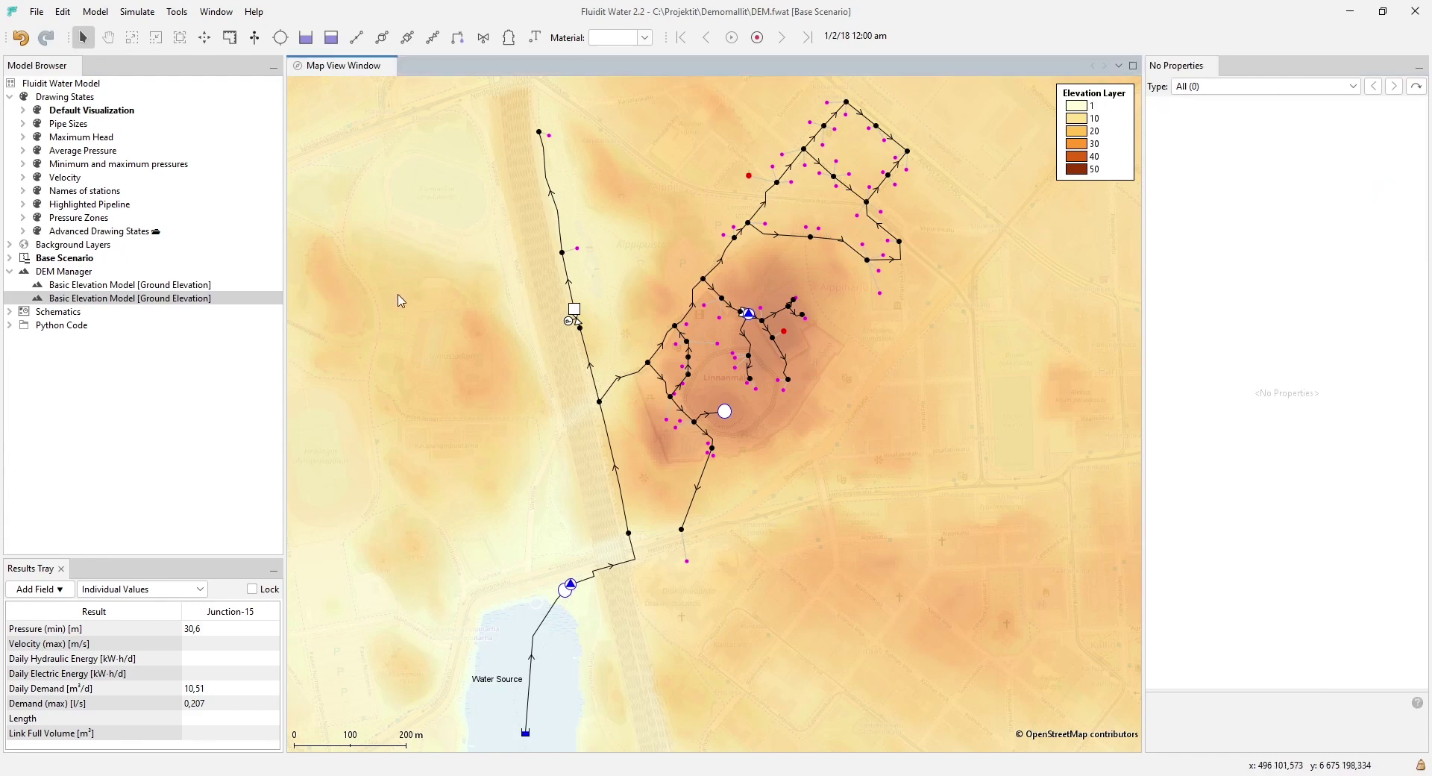
# Step: Examine the elevation sources available for the Finnish NLS 10x10 m basic elevation model
pyautogui.click(158, 299)
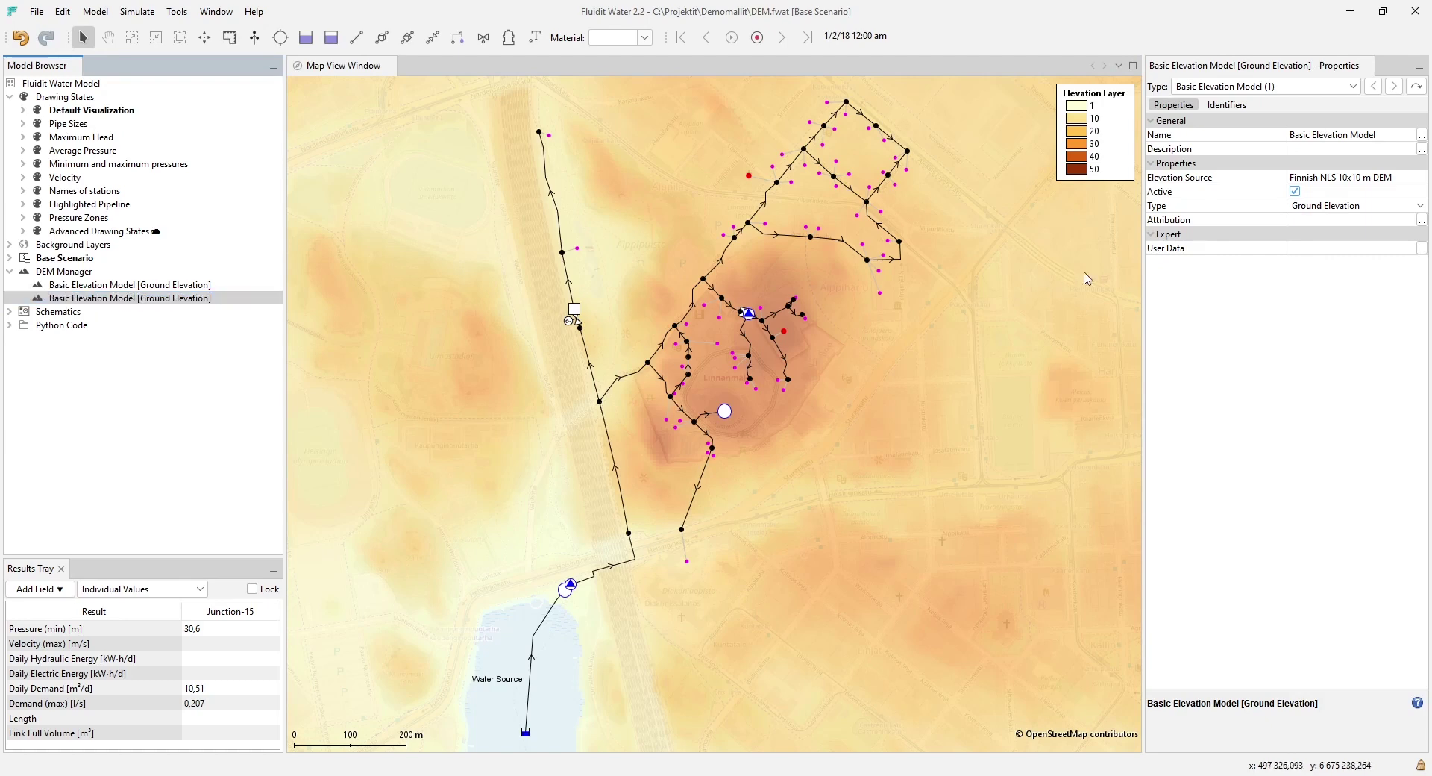
pyautogui.click(1244, 185)
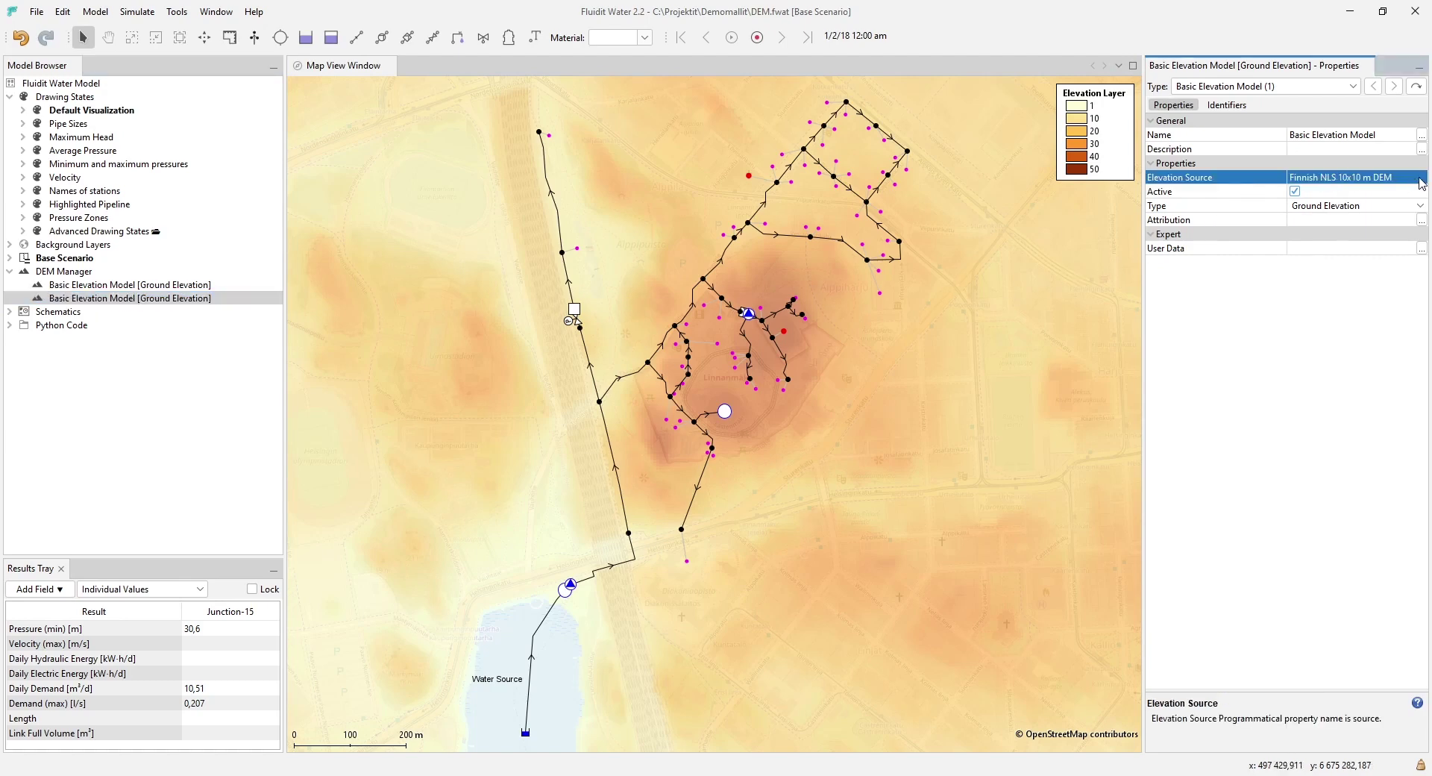
pyautogui.click(1421, 179)
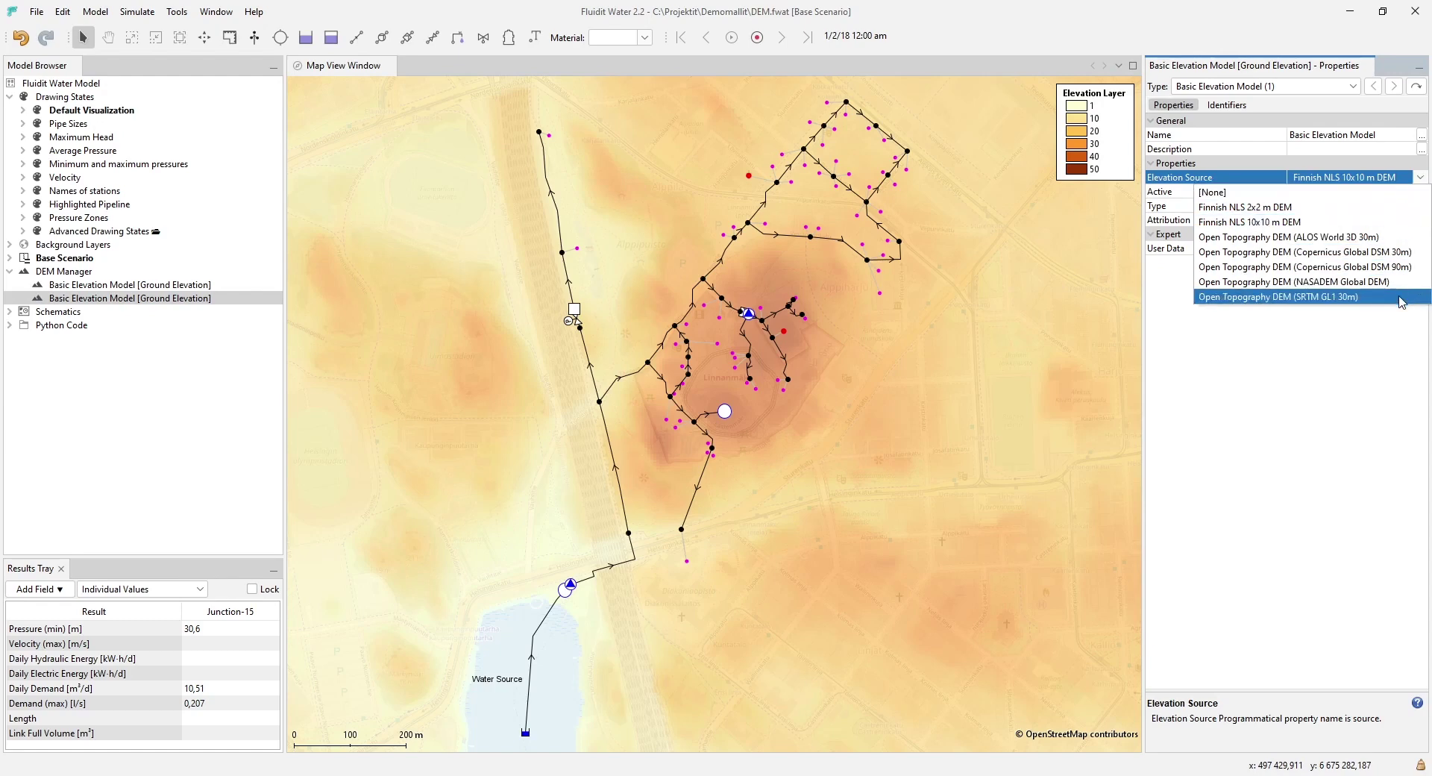
pyautogui.click(1421, 179)
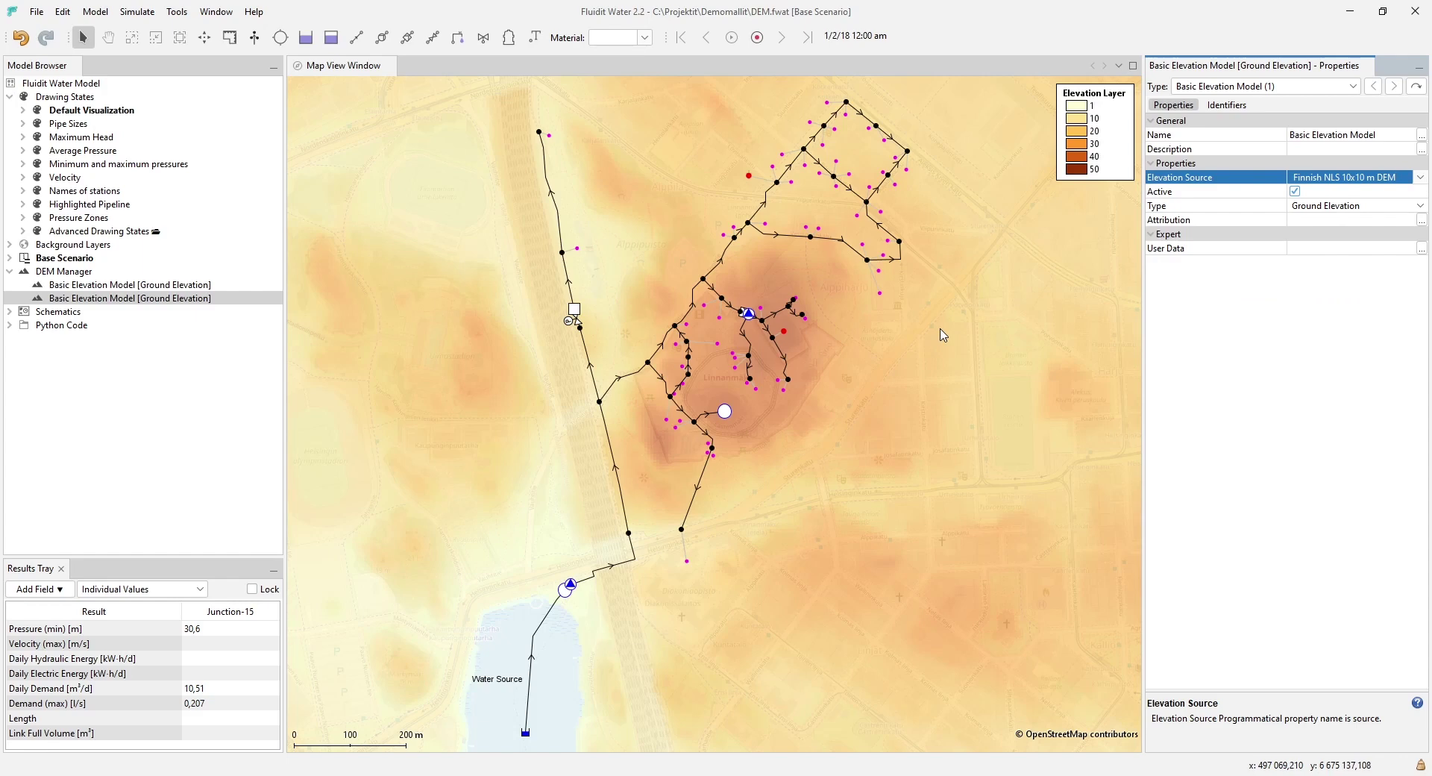
# Step: Delete the basic elevation model that uses the Finnish NLS 2x2 m DEM source and select the remaining one
pyautogui.click(167, 287)
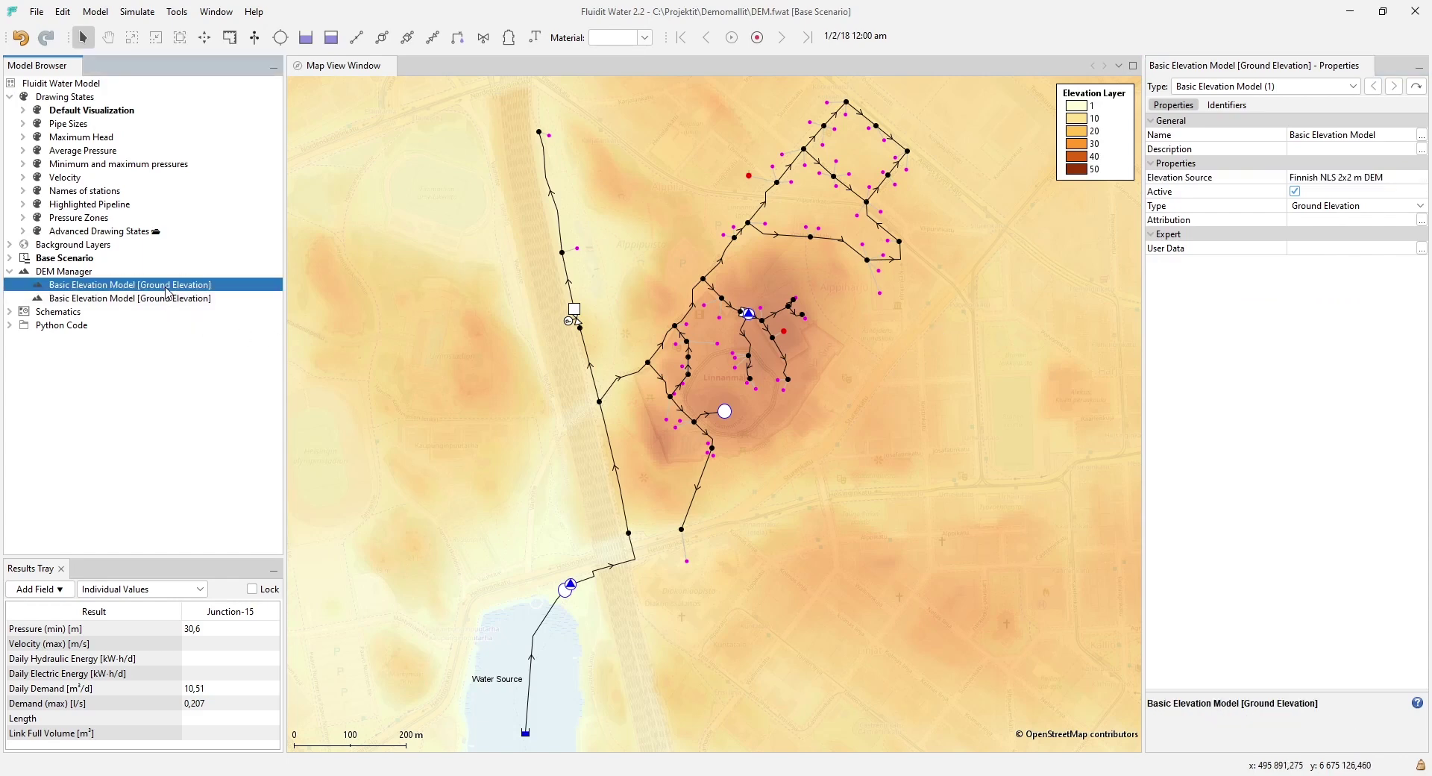
pyautogui.click(161, 299)
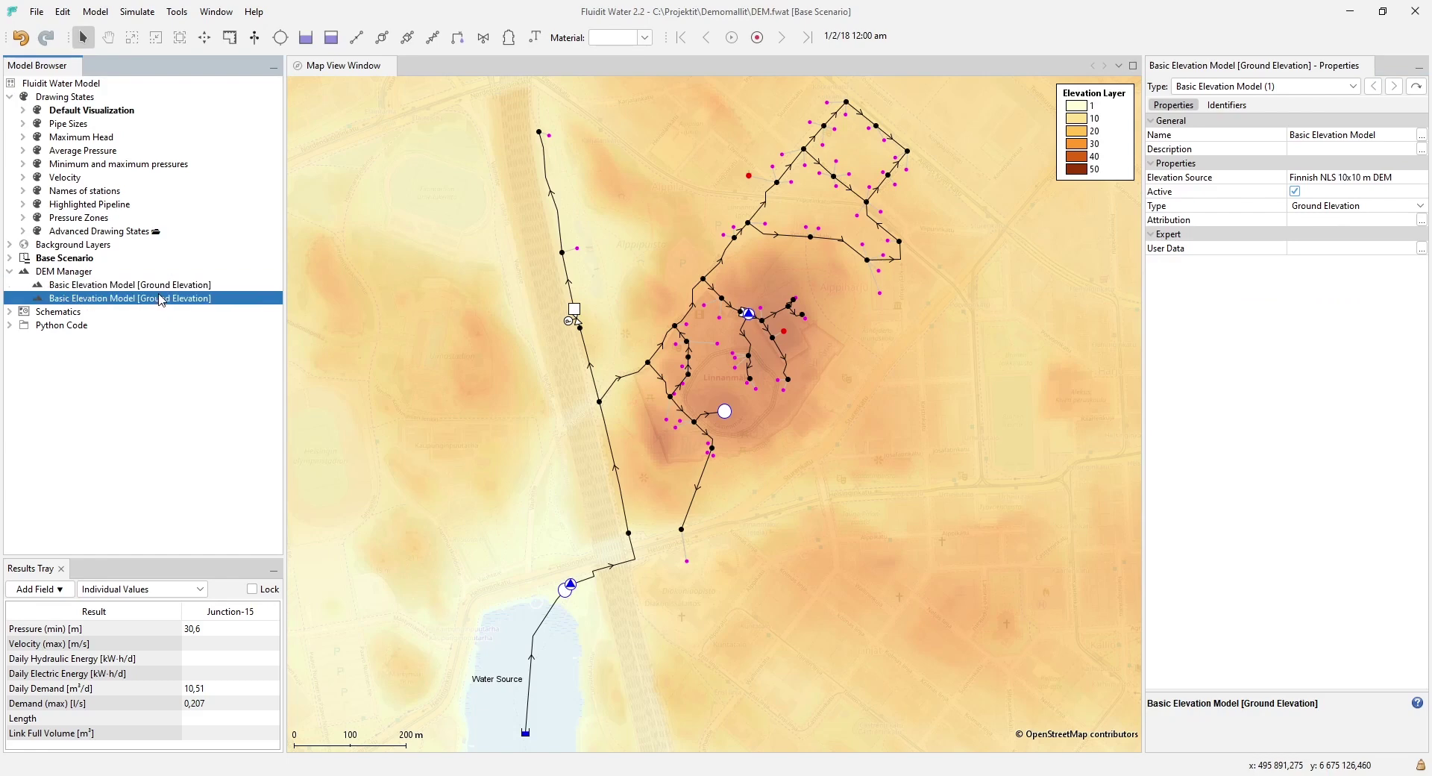
pyautogui.rightClick(161, 288)
pyautogui.click(212, 317)
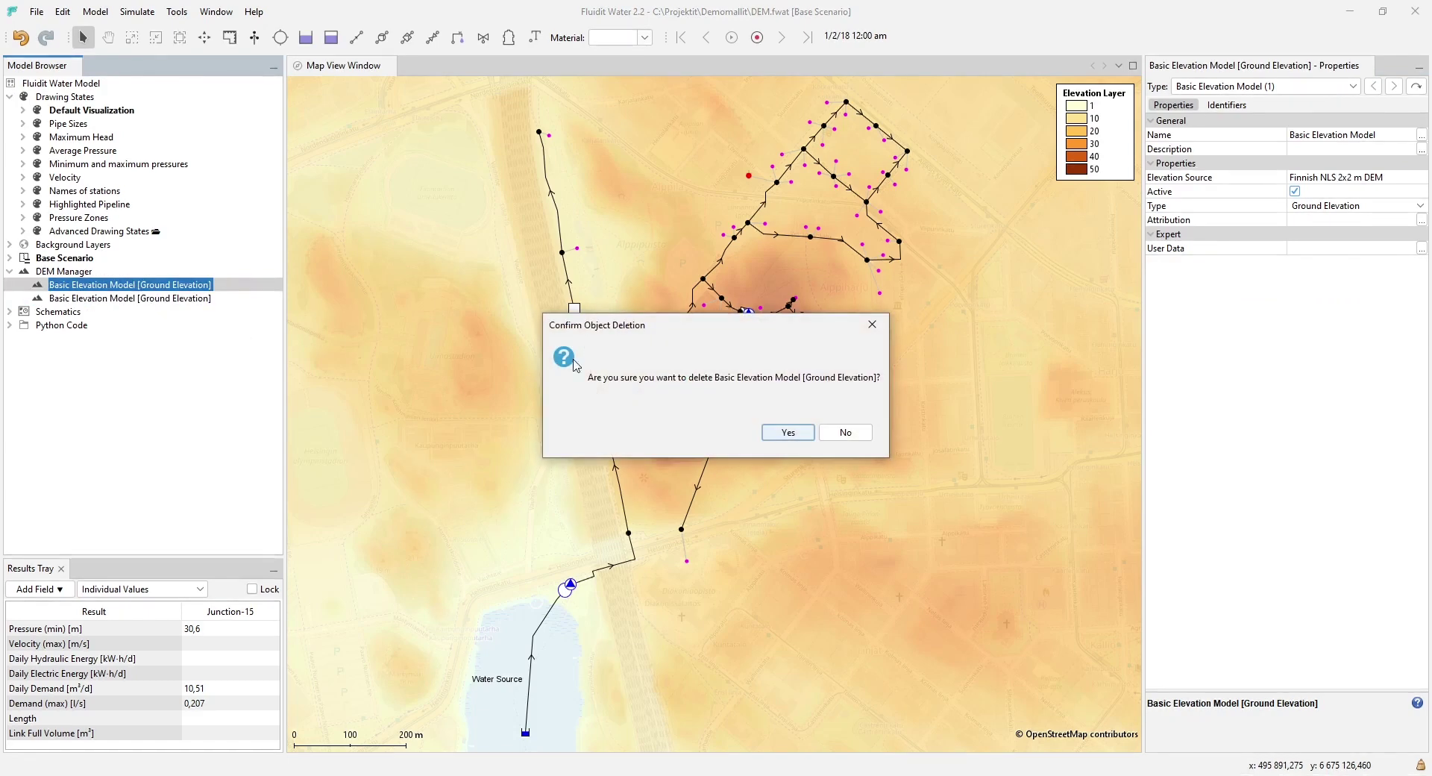
pyautogui.click(790, 433)
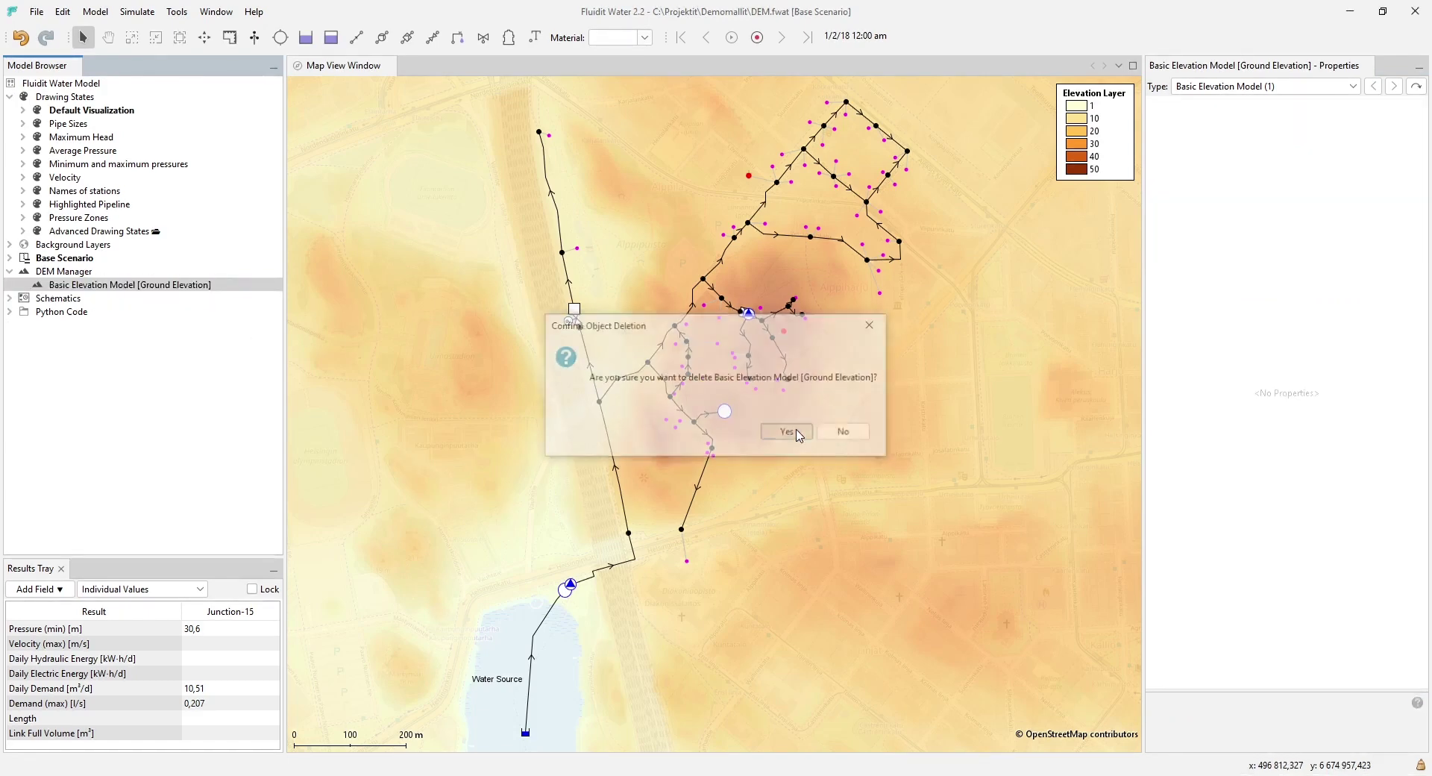
pyautogui.click(146, 287)
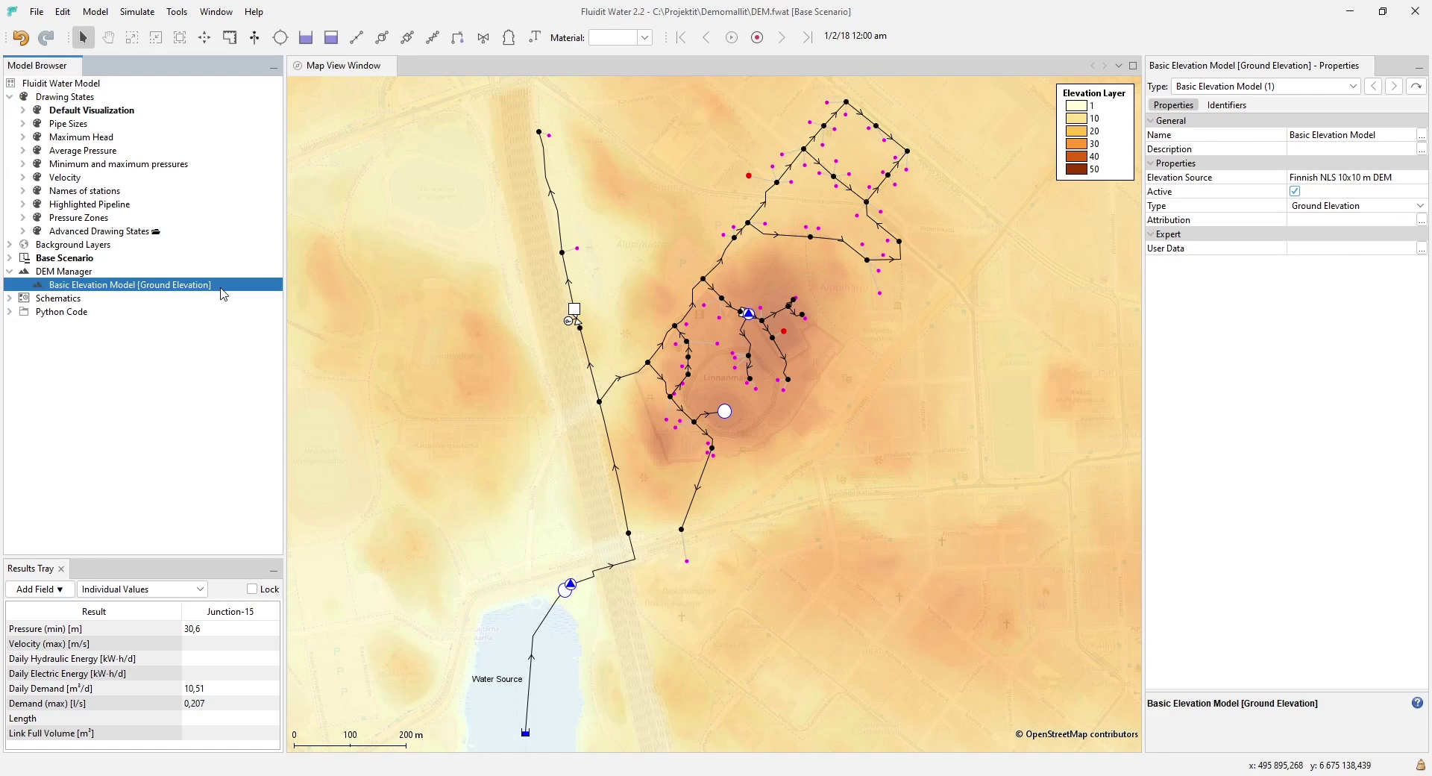
pyautogui.rightClick(88, 274)
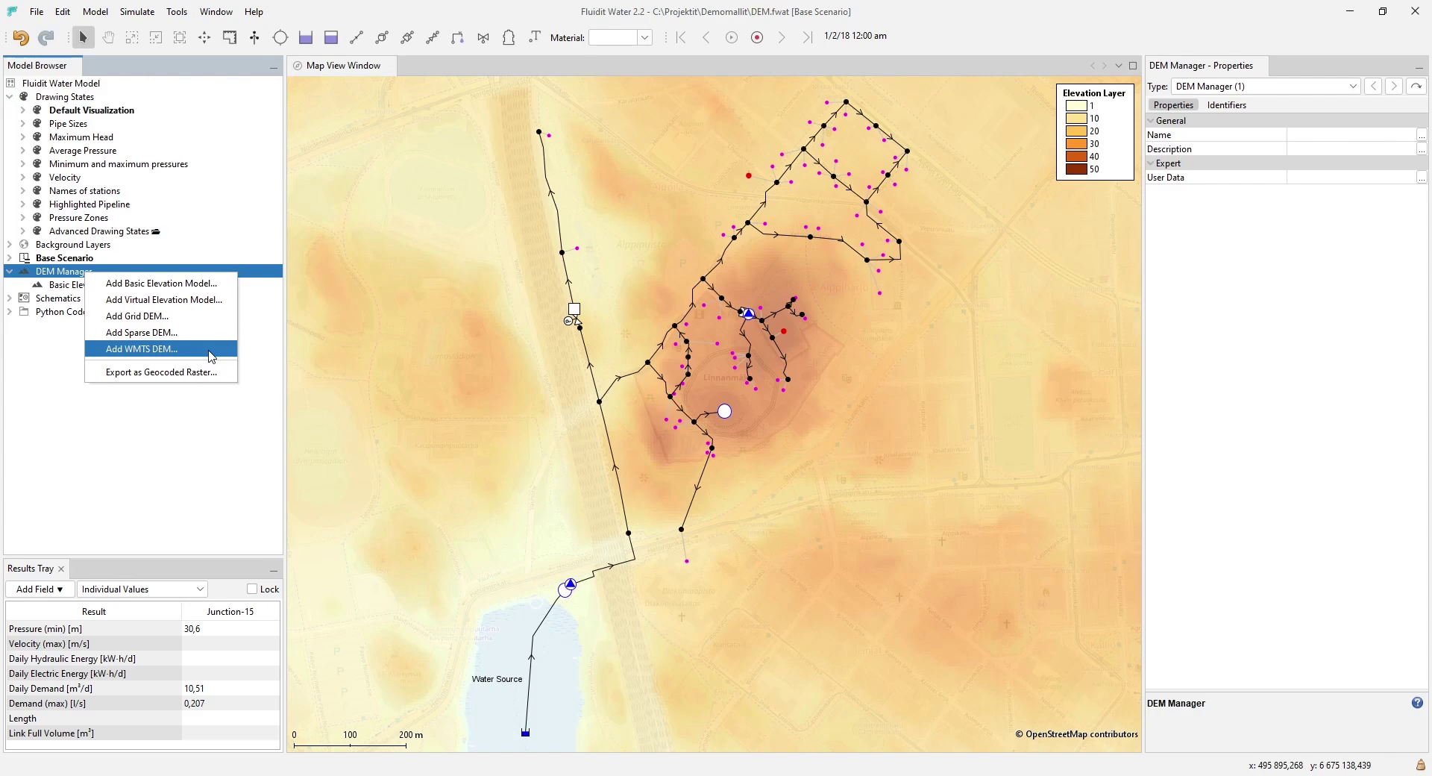
pyautogui.click(211, 356)
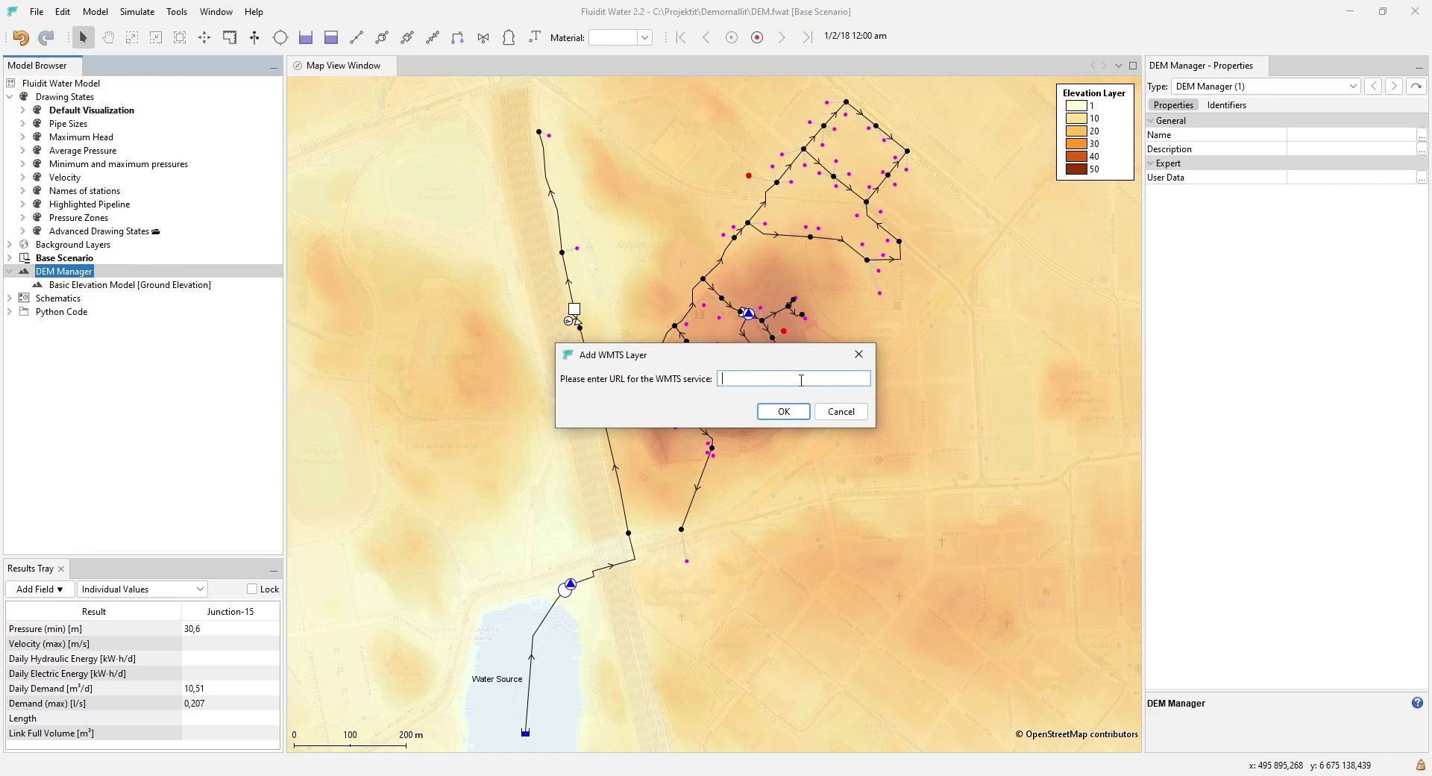
pyautogui.click(842, 413)
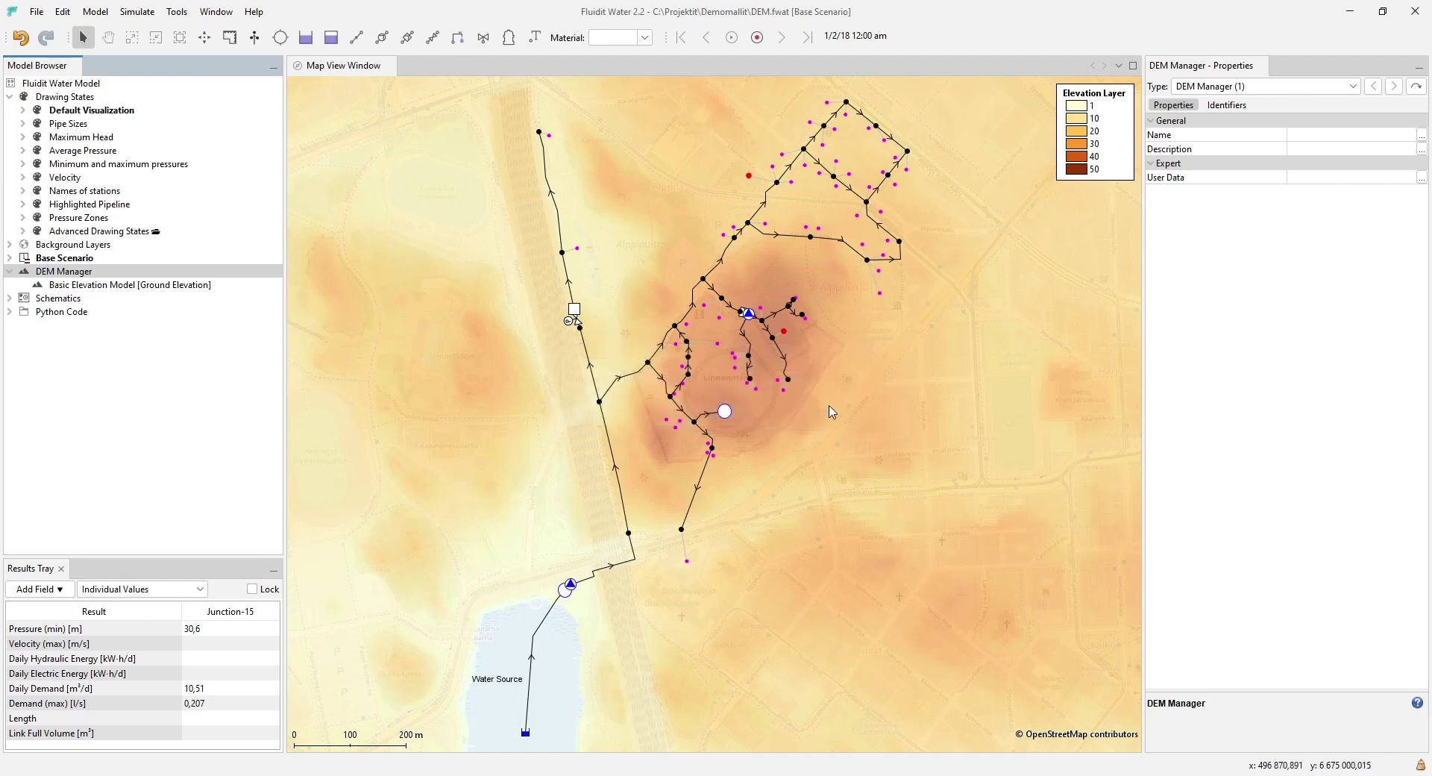
# Step: Add a virtual elevation model to the DEM Manager and set its elevation source to Basic Elevation Model
pyautogui.rightClick(90, 273)
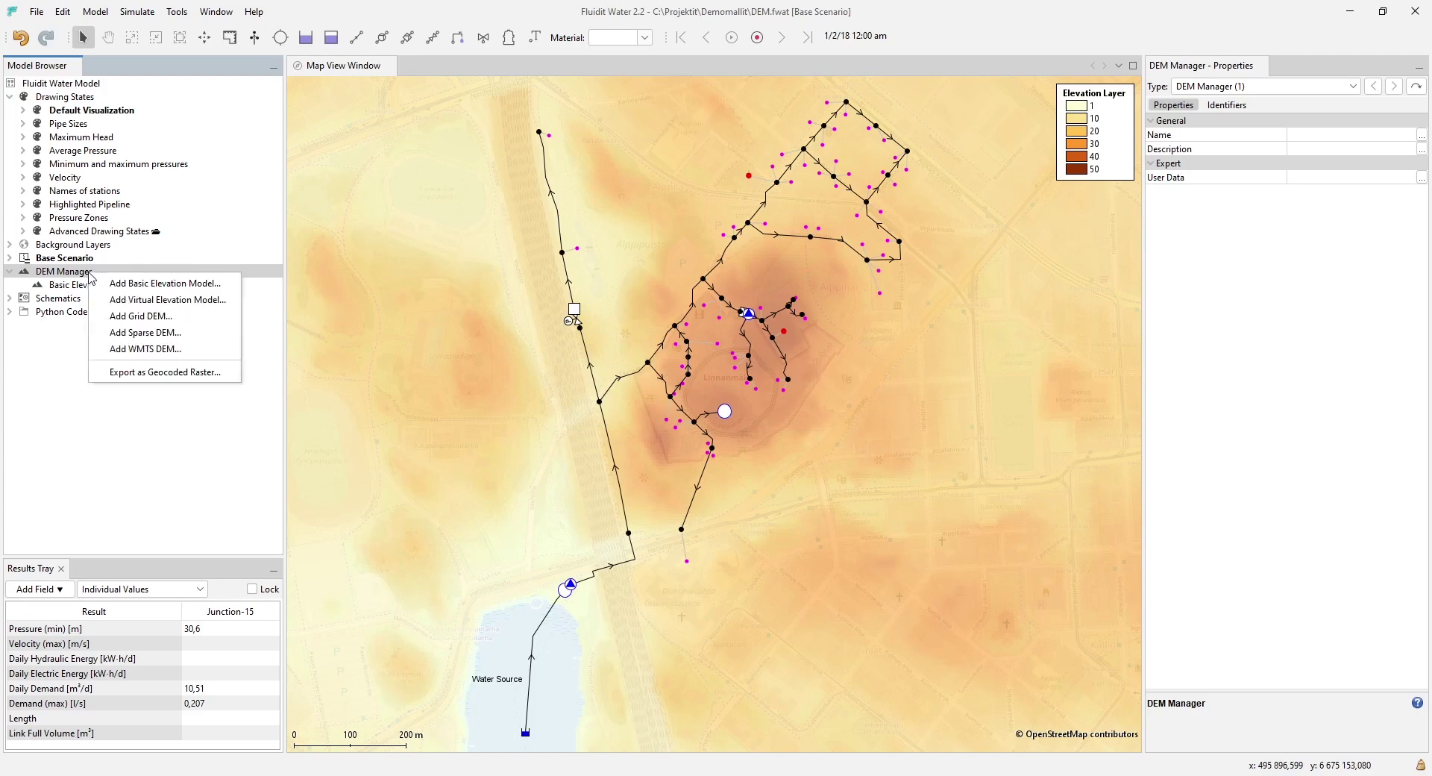
pyautogui.click(226, 302)
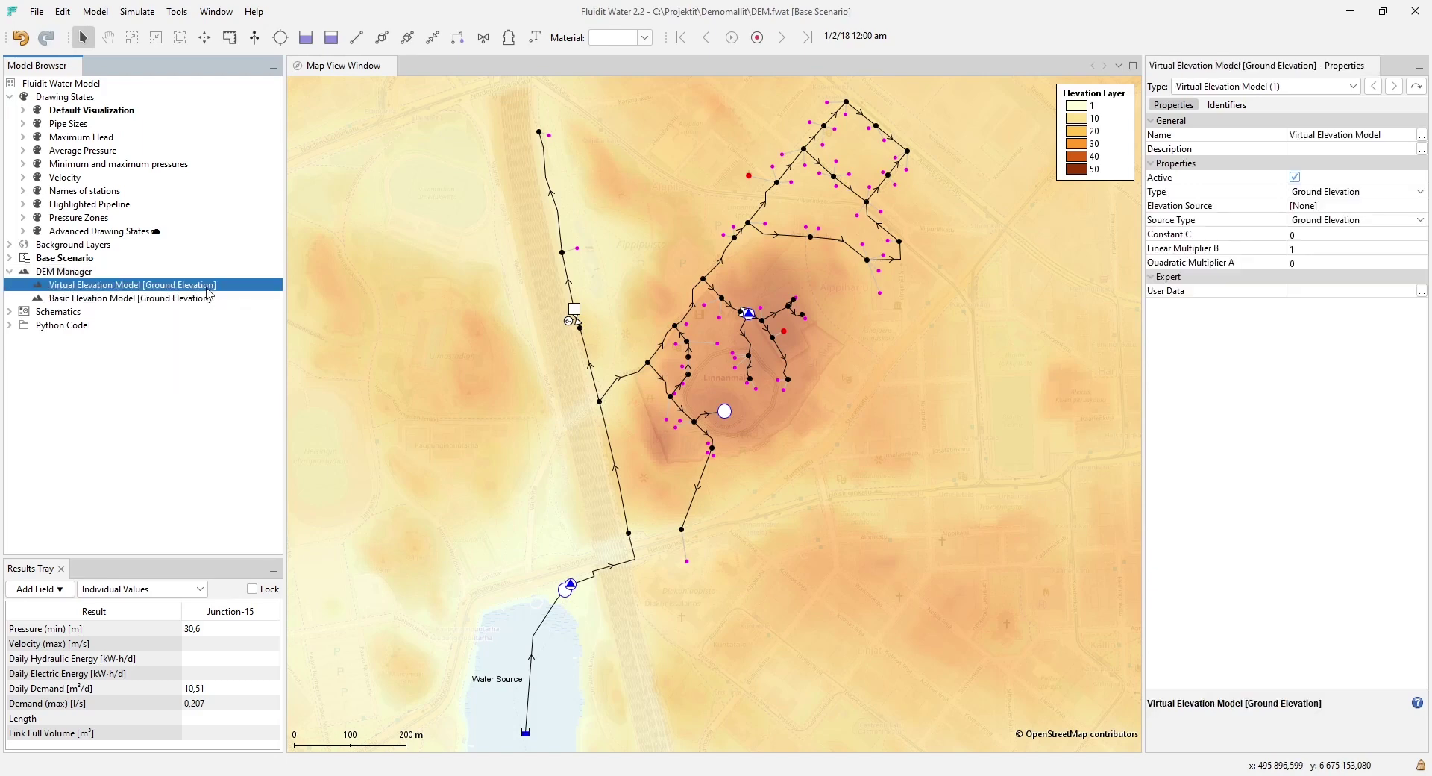
pyautogui.click(1235, 209)
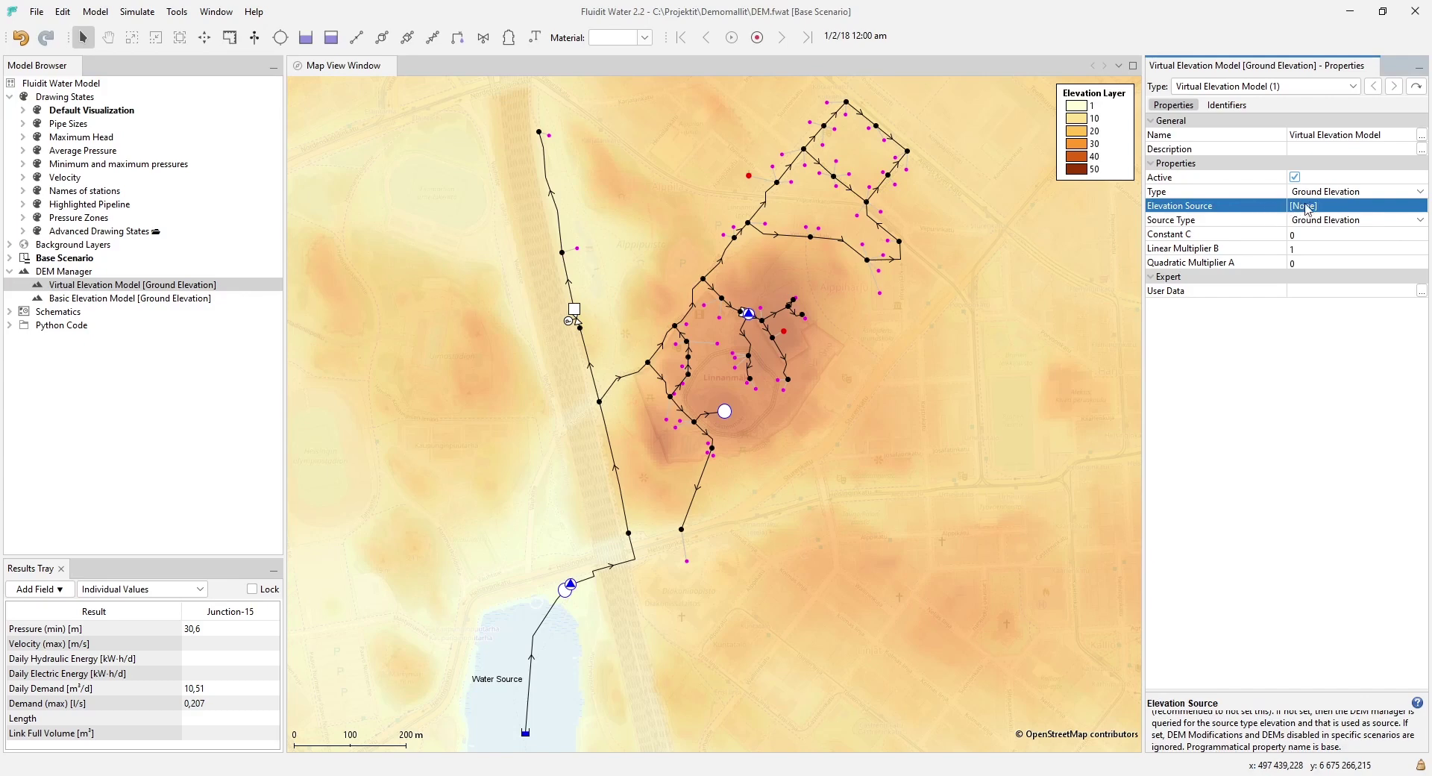
pyautogui.click(1422, 206)
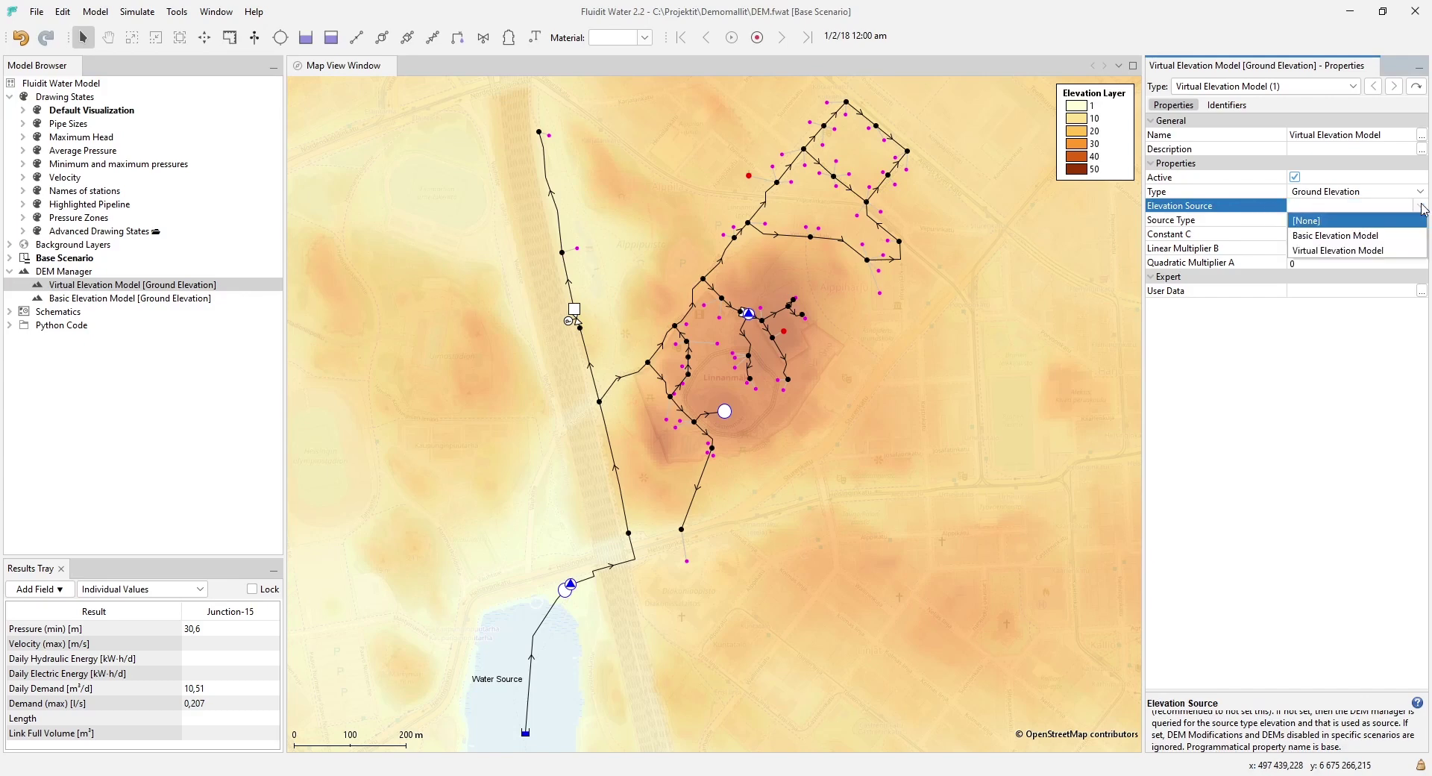
pyautogui.click(1391, 236)
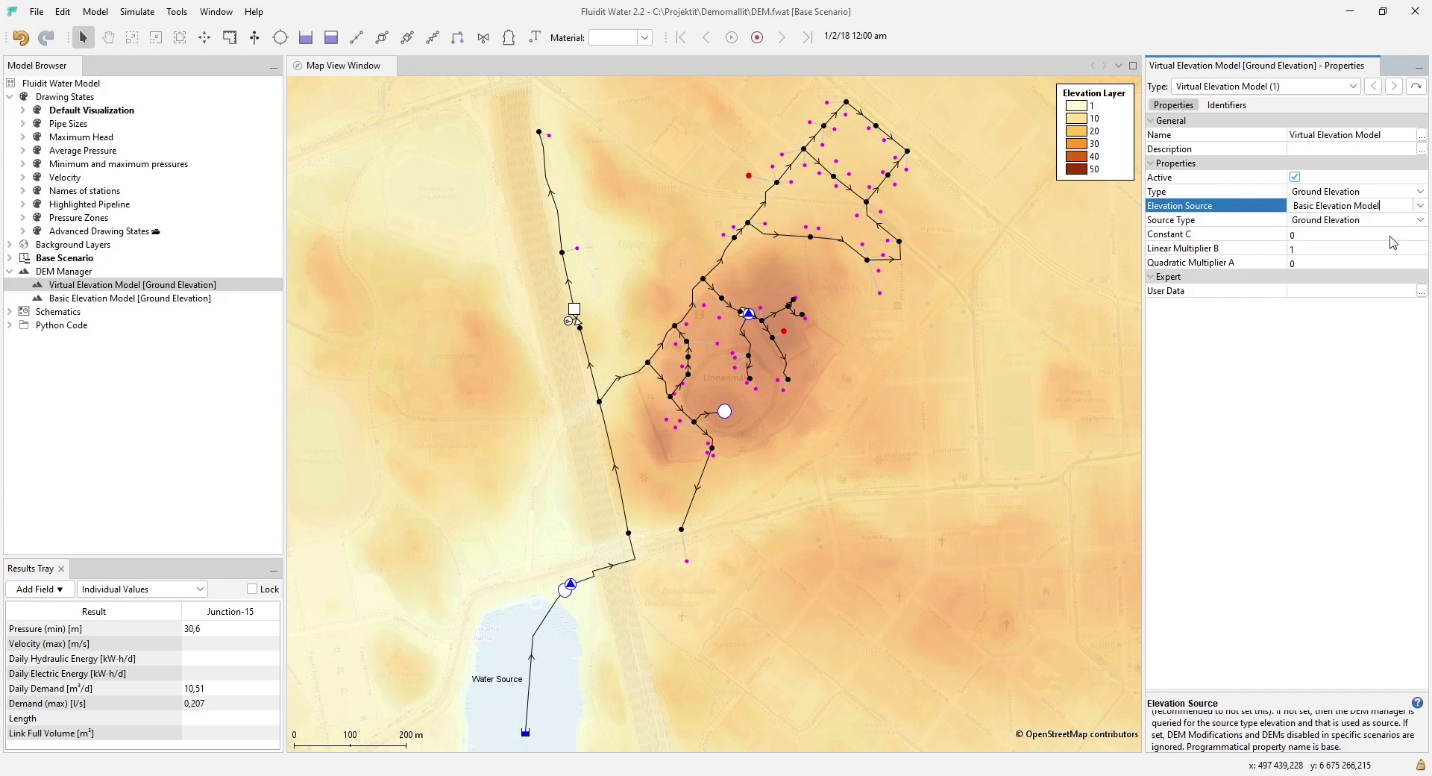
# Step: Set the virtual elevation model's Constant C to -2
pyautogui.click(1329, 235)
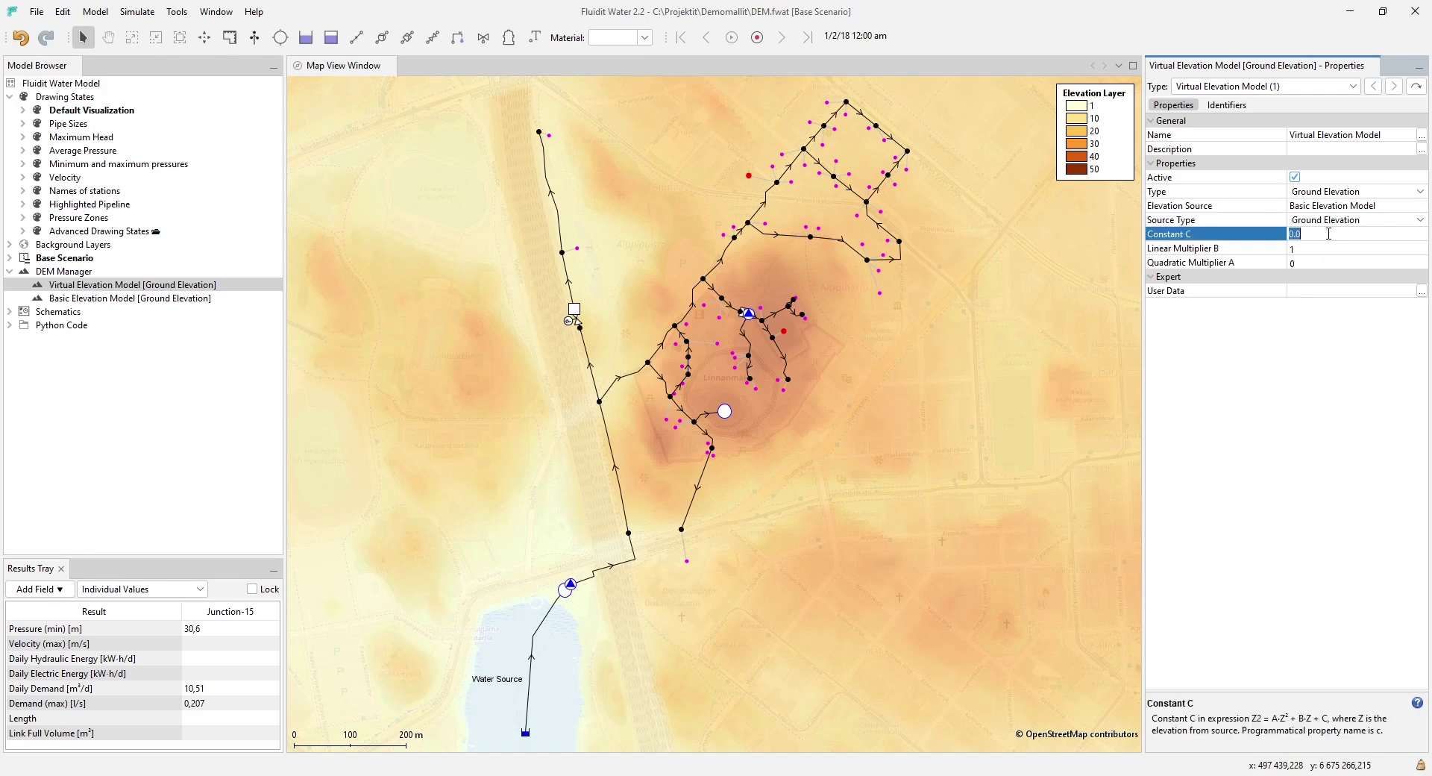
pyautogui.write('-2')
pyautogui.press('Return')
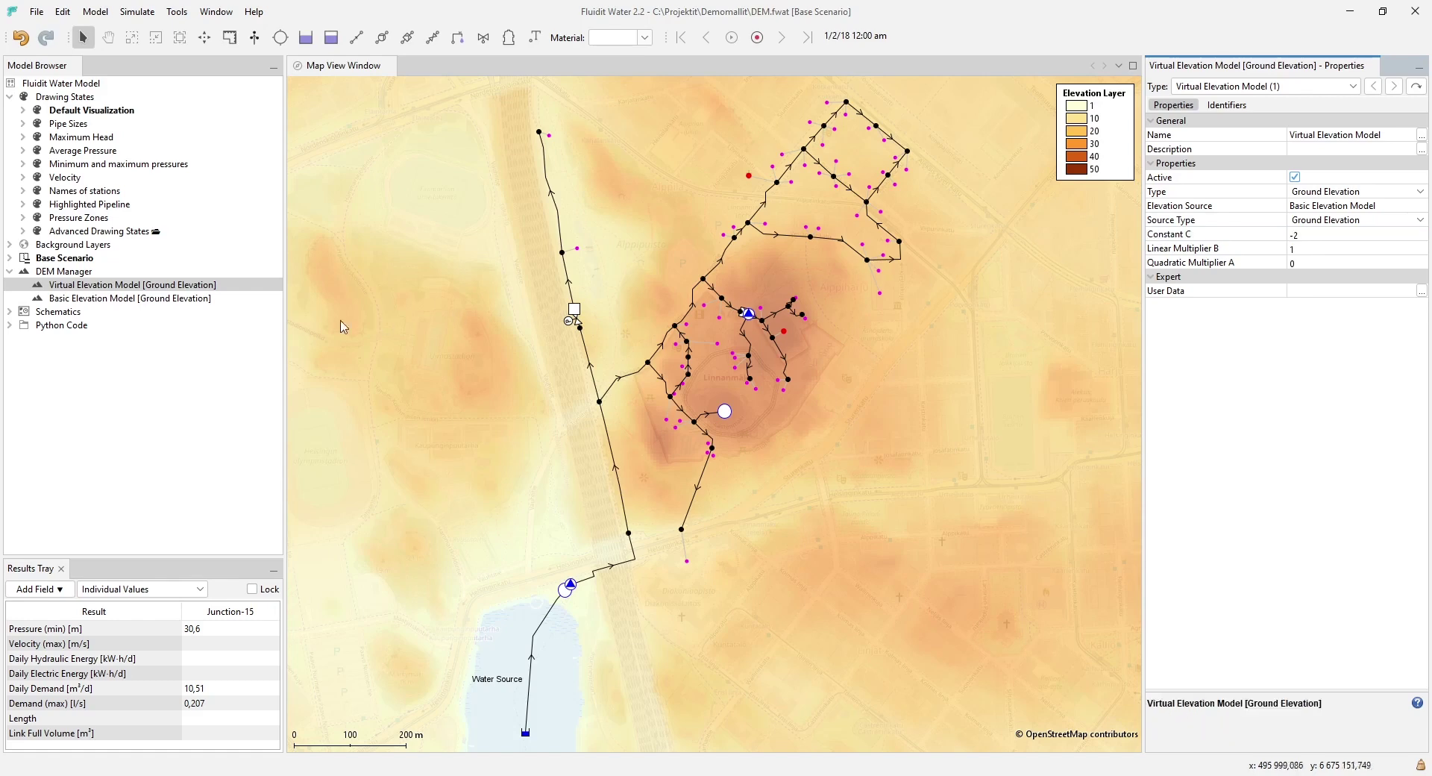
# Step: Delete the virtual elevation model from the DEM Manager and confirm the deletion
pyautogui.rightClick(142, 285)
pyautogui.click(198, 312)
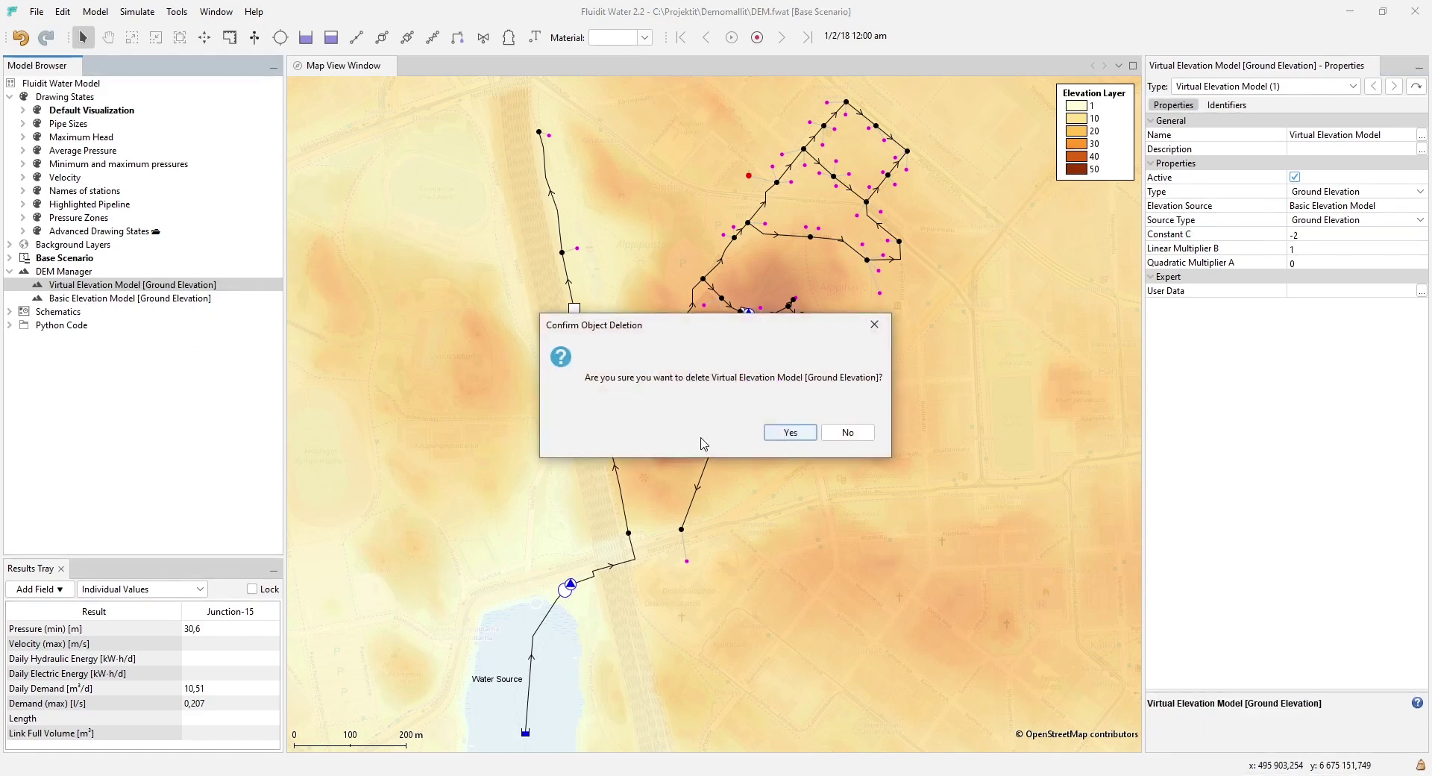
pyautogui.click(798, 432)
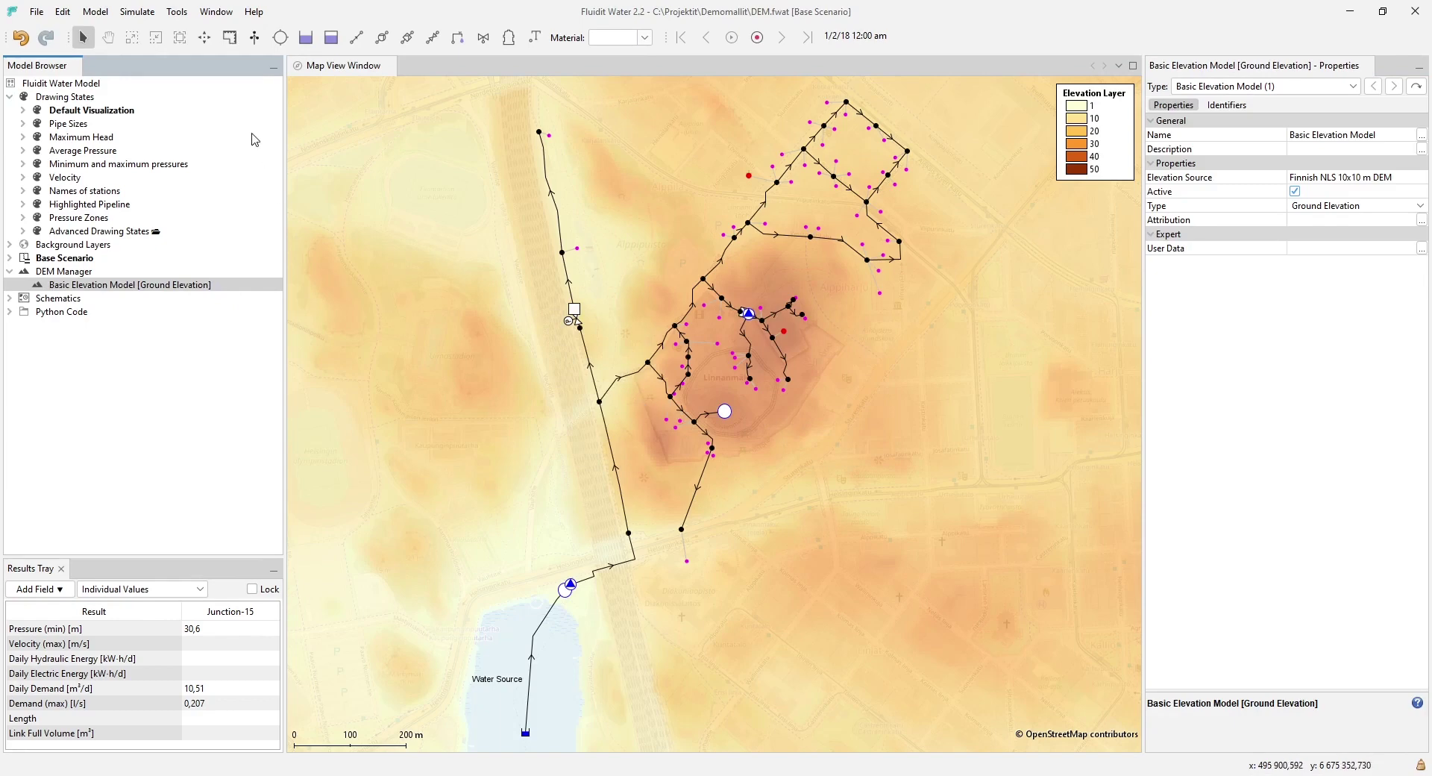
# Step: Draw a five-sided DEM modification area of about 22,400 m² on the map, west of the railway and just north of the lake
pyautogui.click(230, 38)
pyautogui.scroll(2, 465, 583)
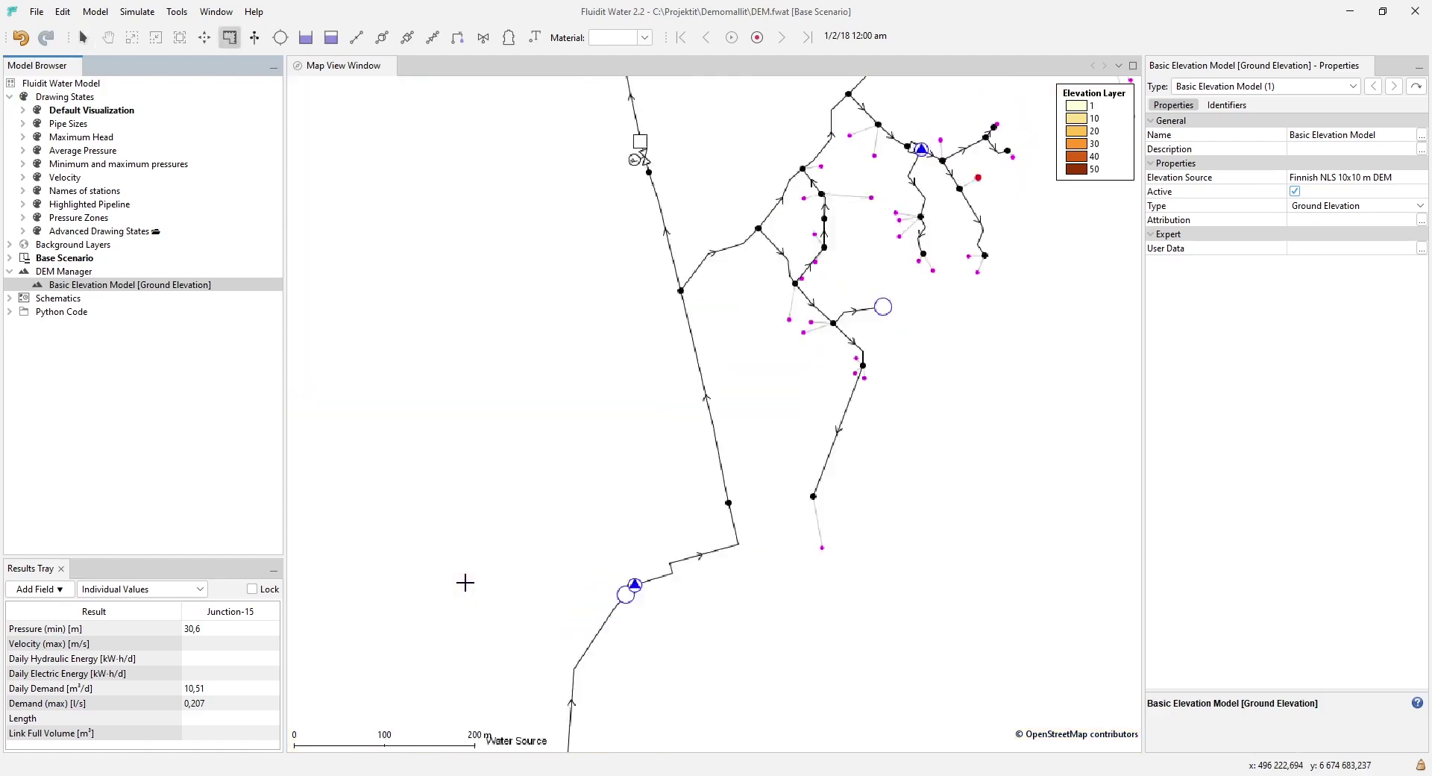
pyautogui.scroll(1, 464, 583)
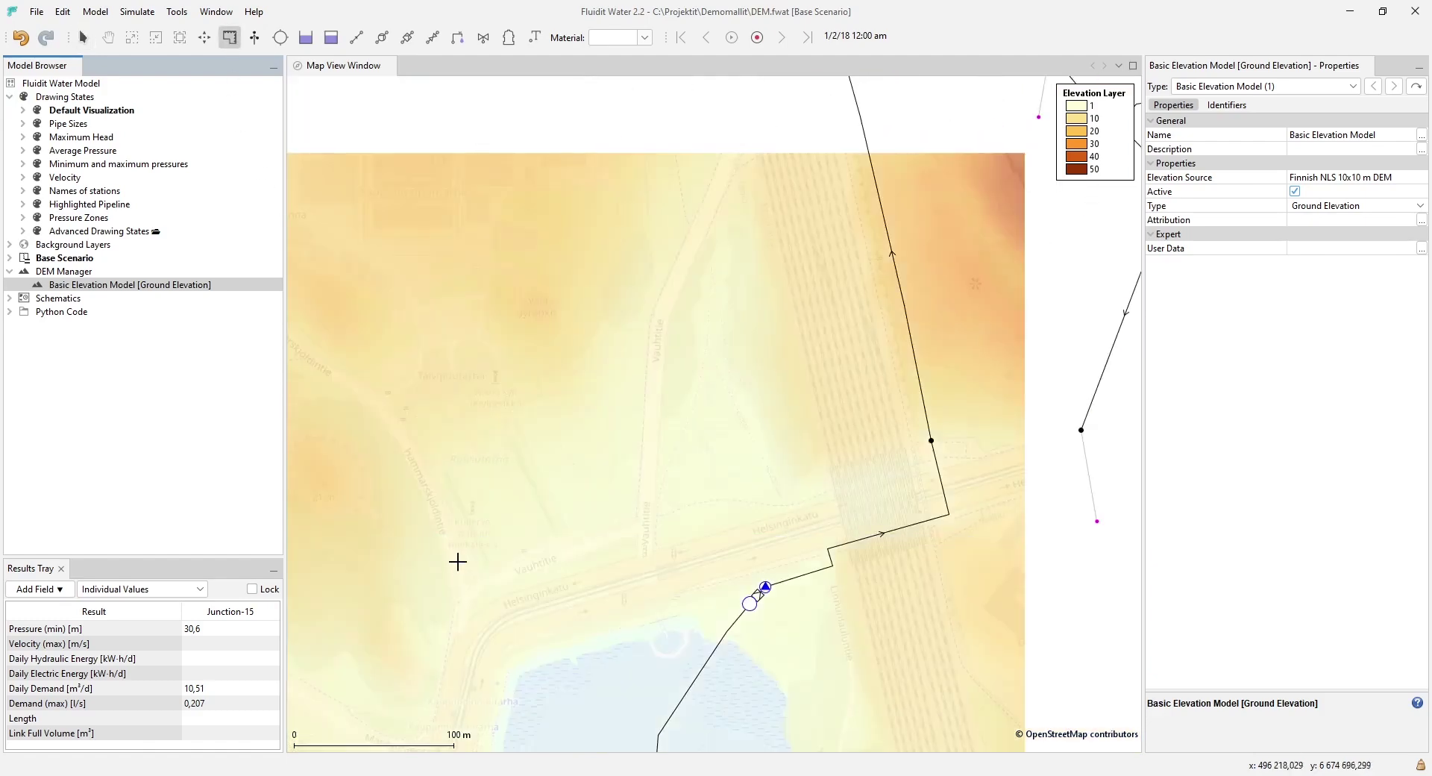
pyautogui.click(367, 356)
pyautogui.click(483, 565)
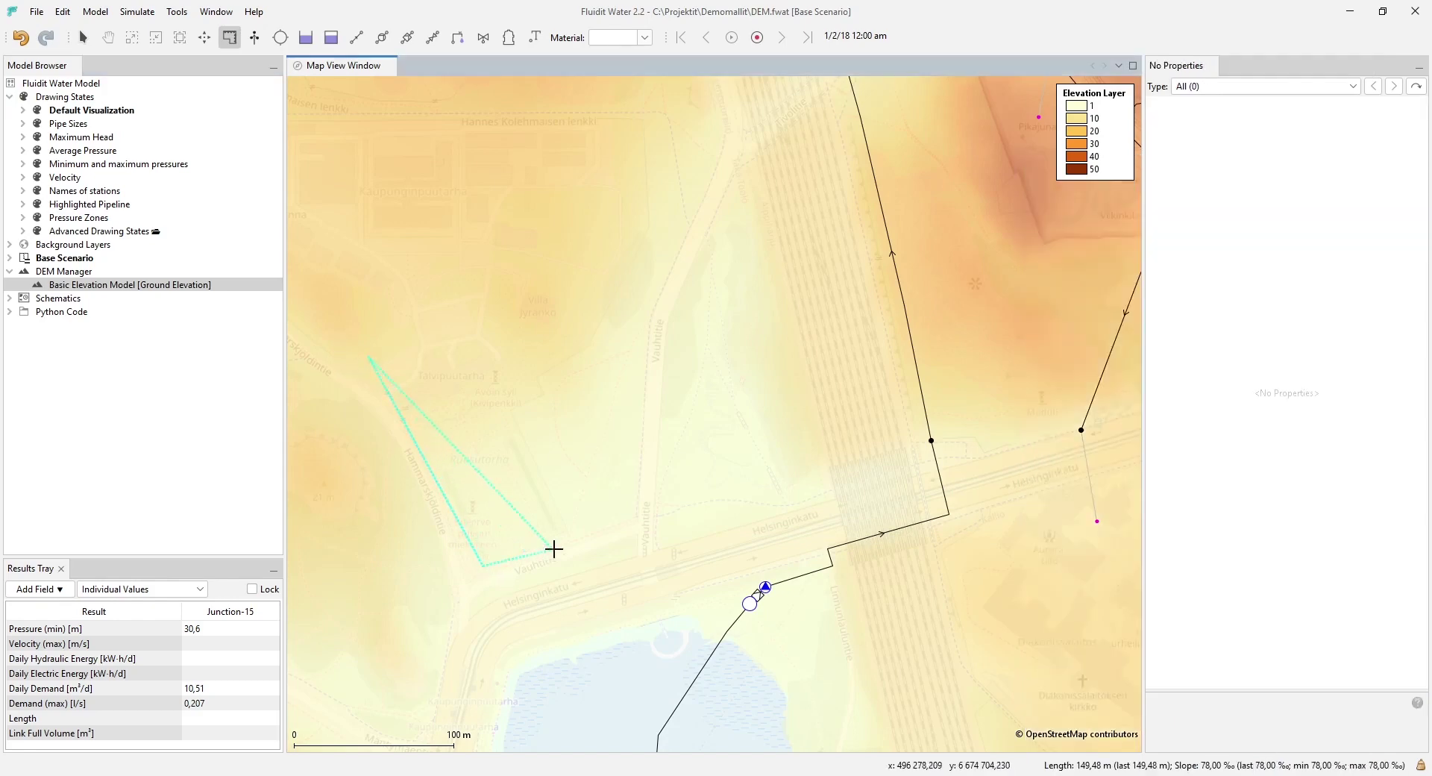
pyautogui.click(638, 523)
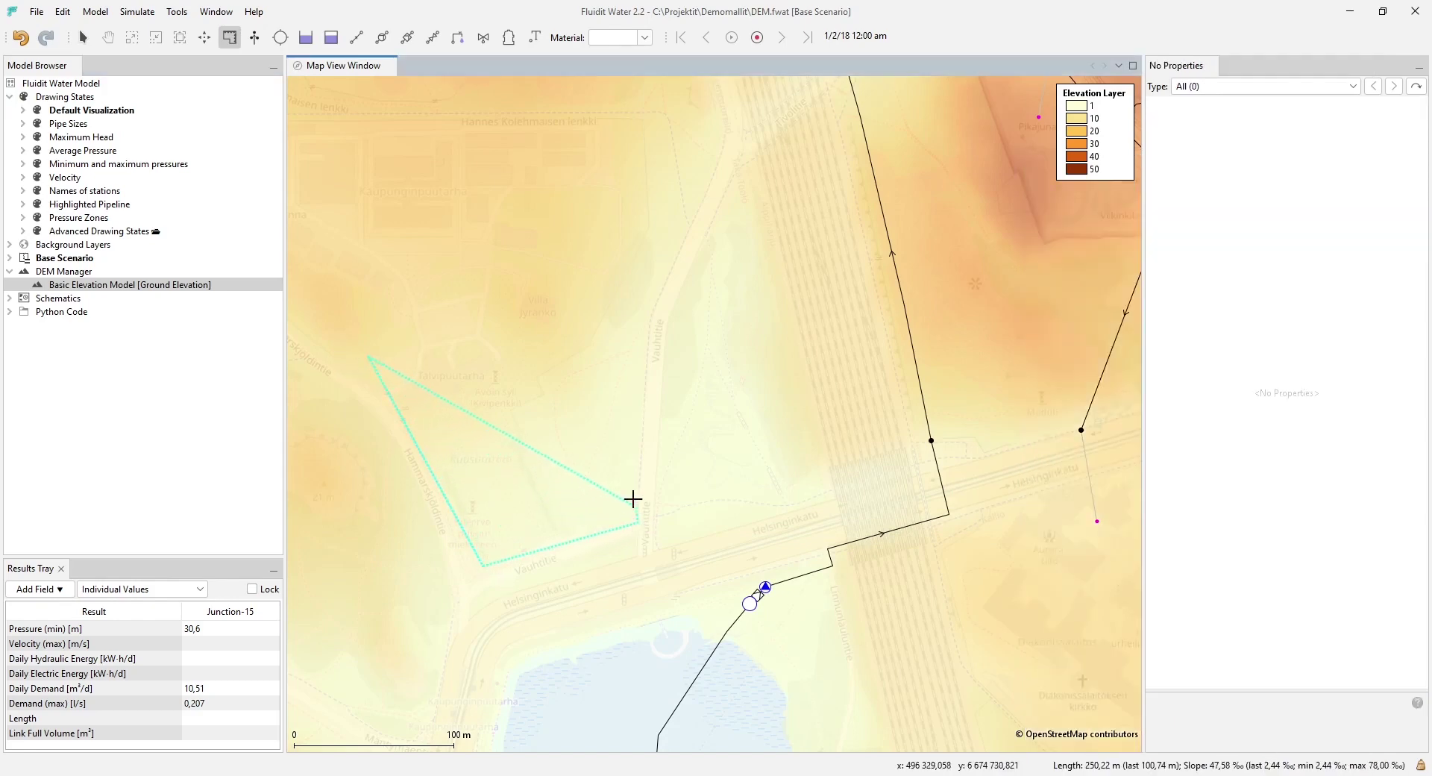
pyautogui.click(651, 313)
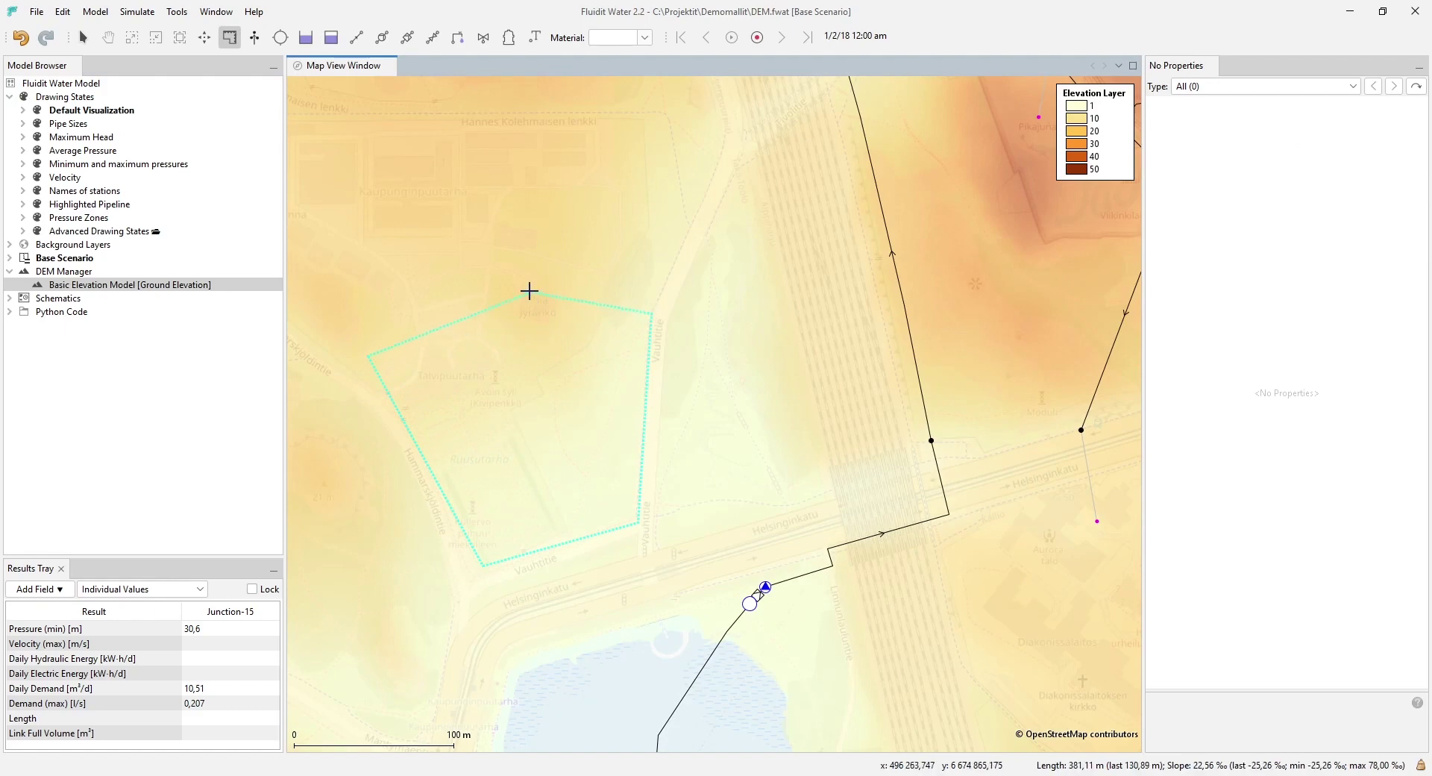
pyautogui.doubleClick(490, 272)
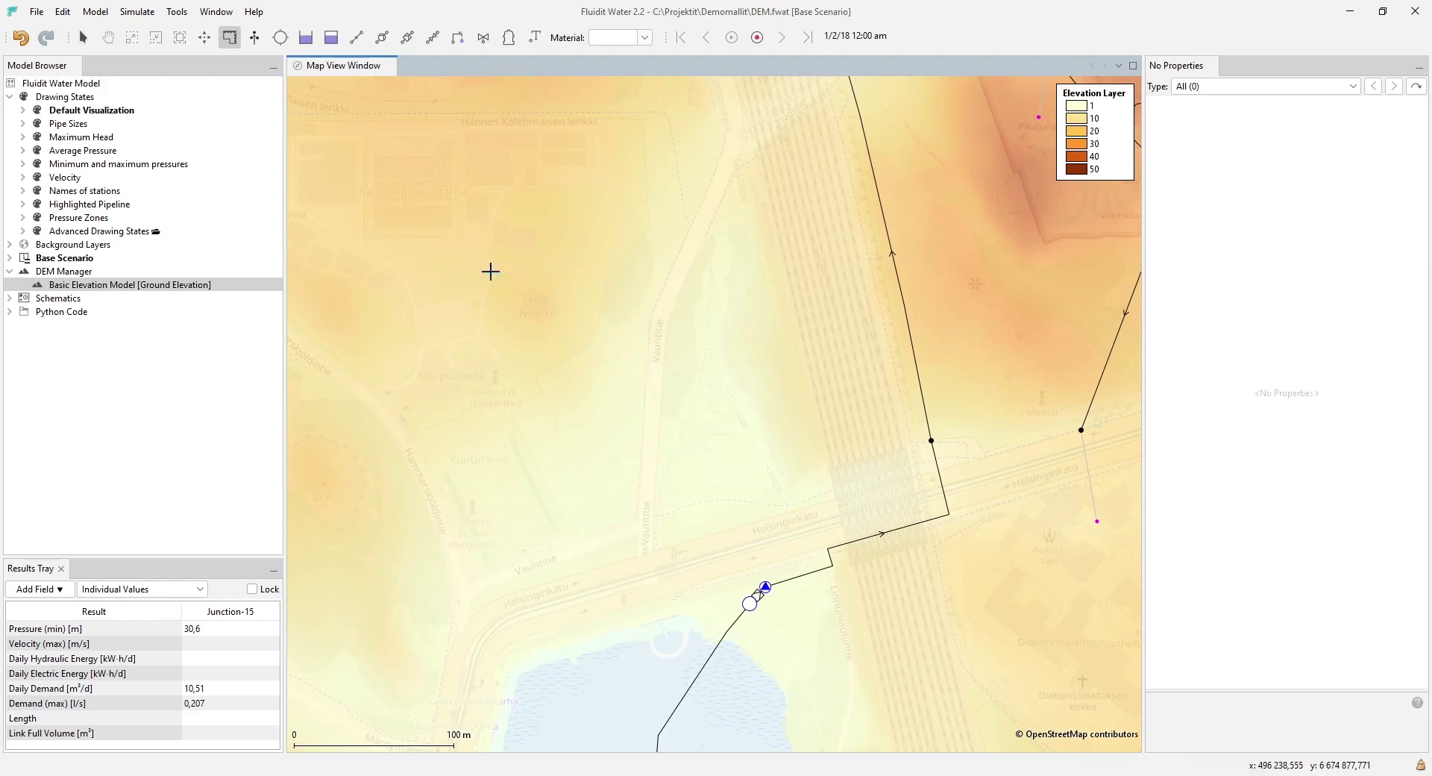
pyautogui.press('Escape')
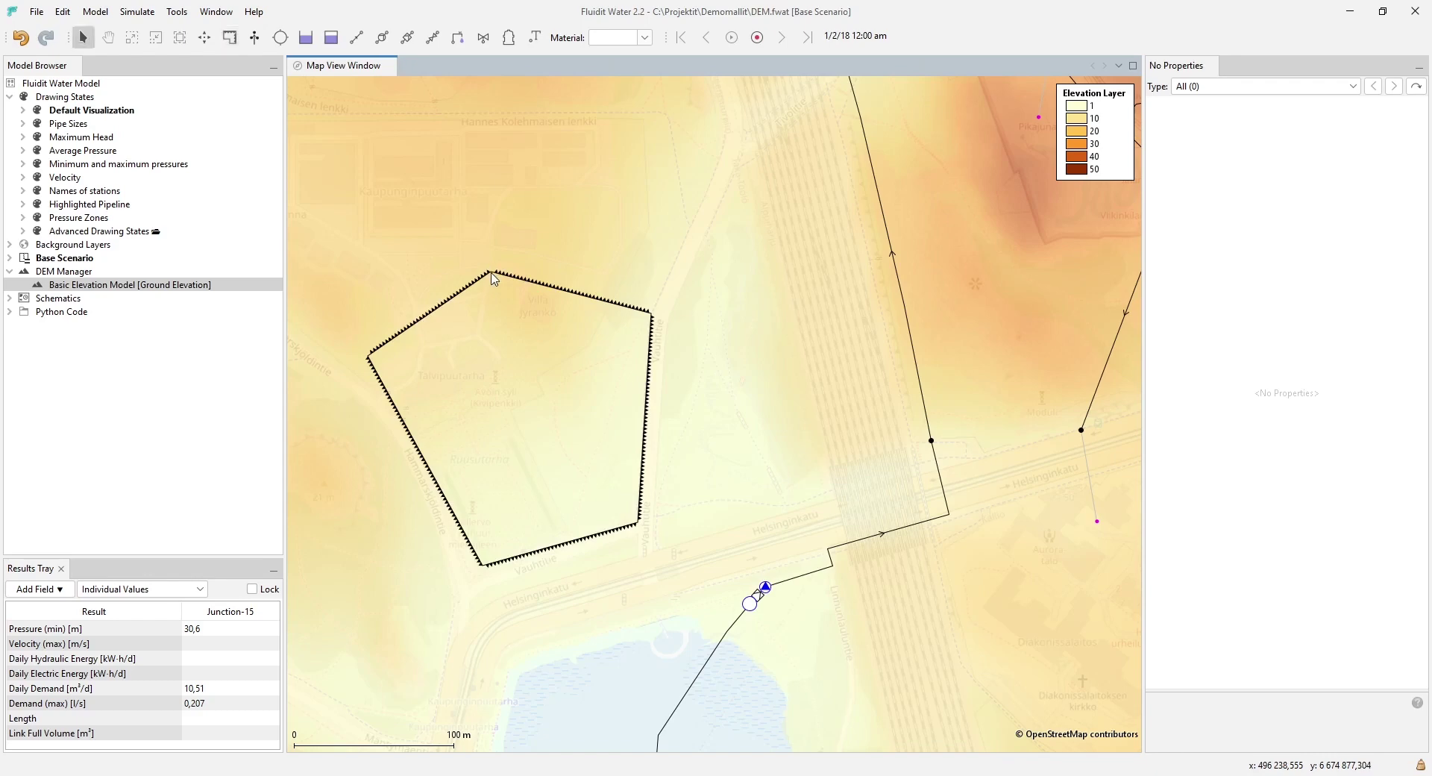
# Step: Select the DEM modification area and review its Type and Elevation Modification options, keeping the modification Absolute
pyautogui.click(504, 428)
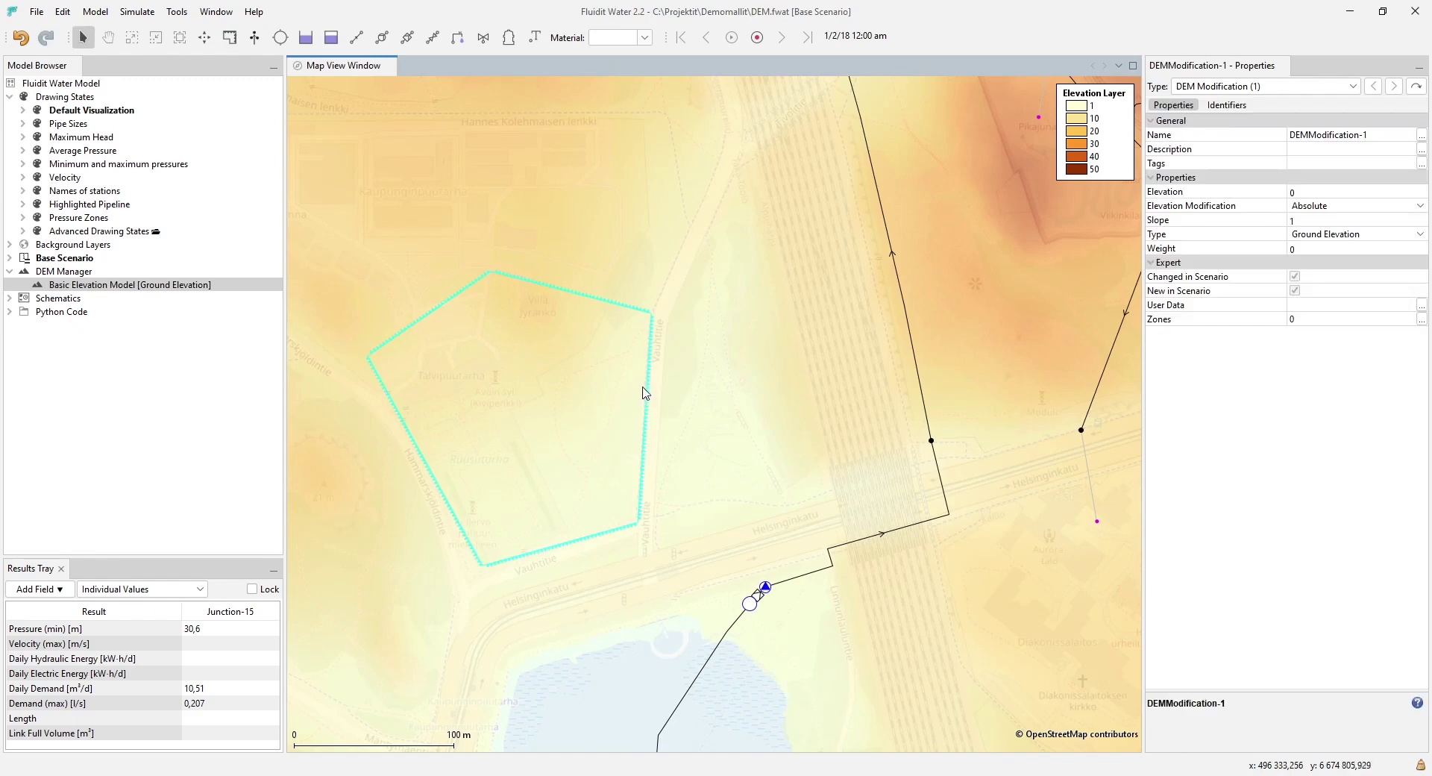
pyautogui.click(1251, 236)
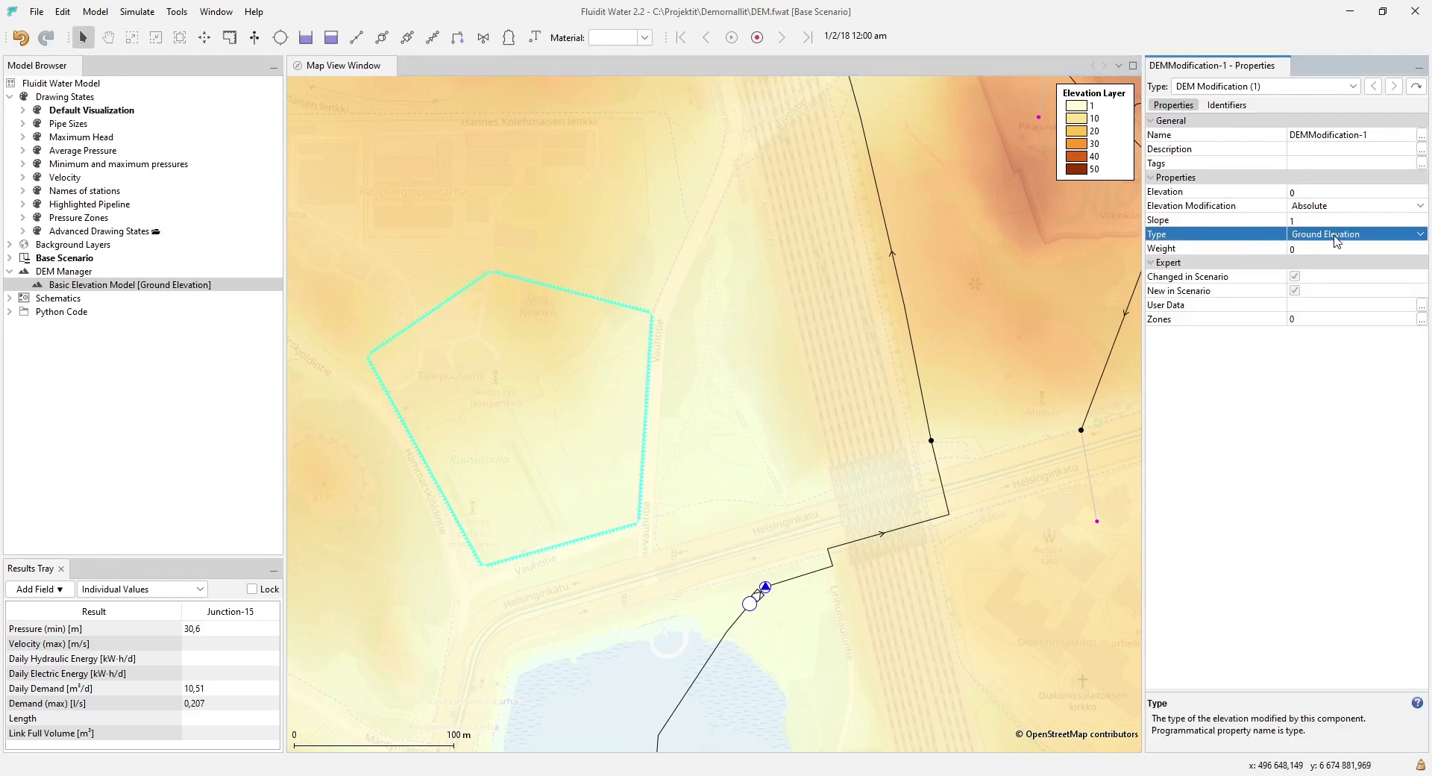
pyautogui.click(1260, 209)
pyautogui.click(1420, 208)
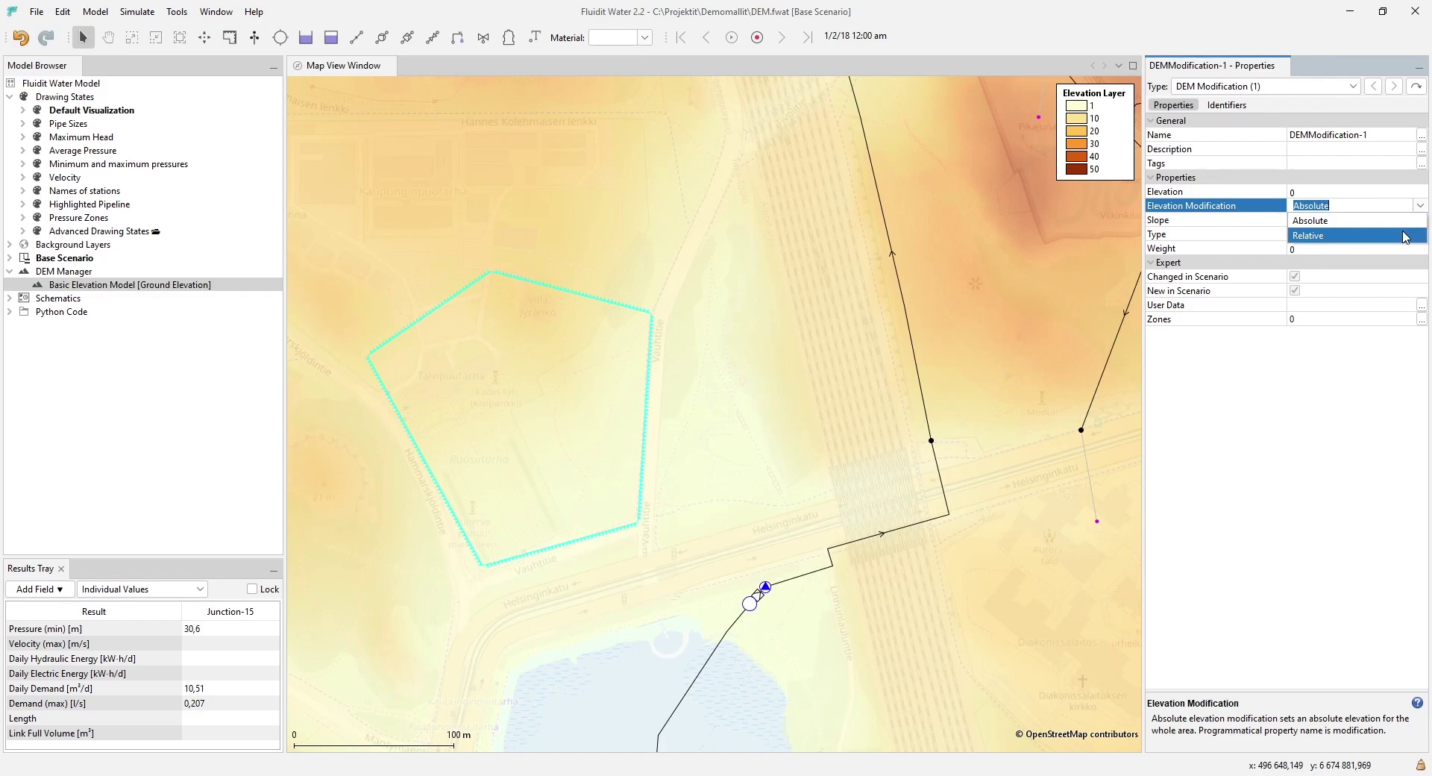
pyautogui.click(1384, 221)
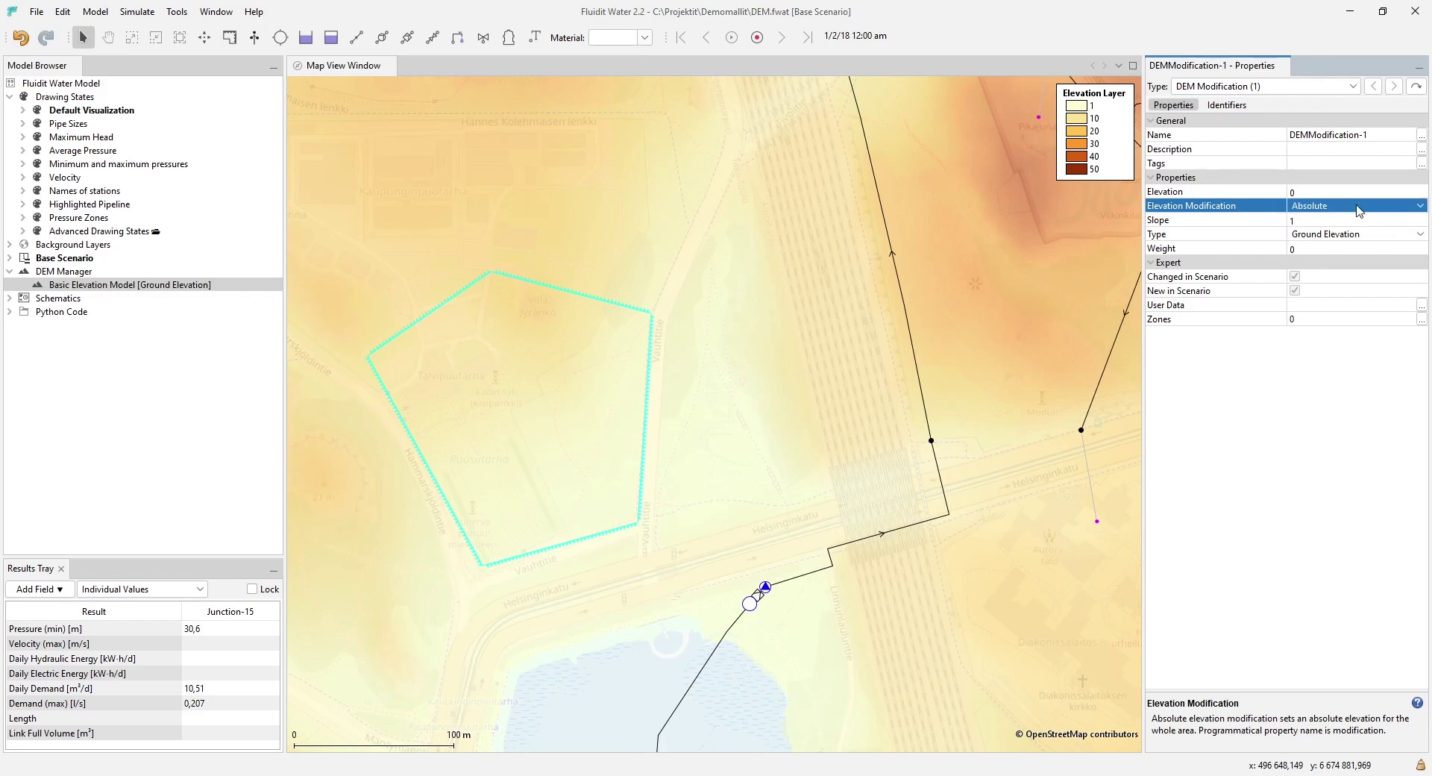
# Step: Set the DEM modification area's absolute elevation to 20 m
pyautogui.click(1341, 192)
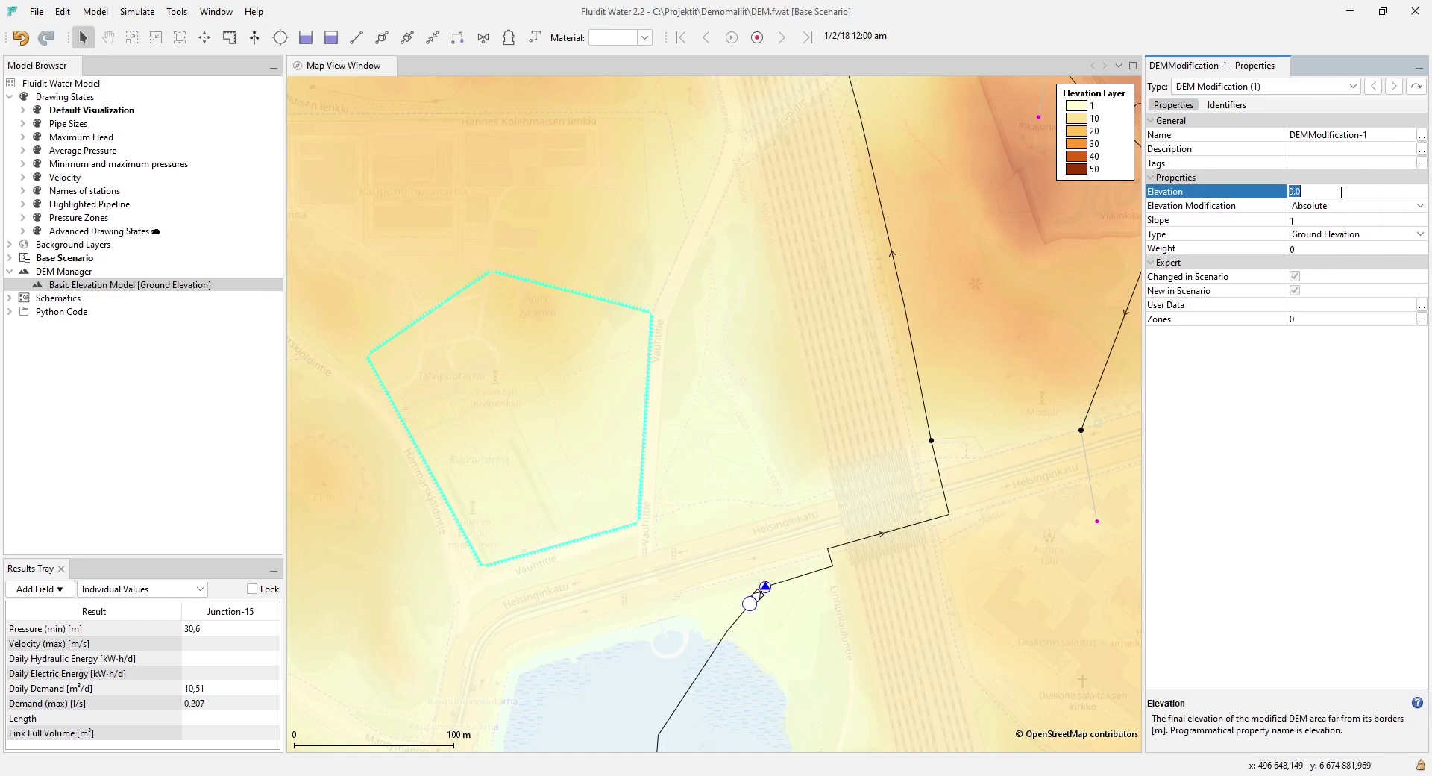
pyautogui.write('20')
pyautogui.press('Return')
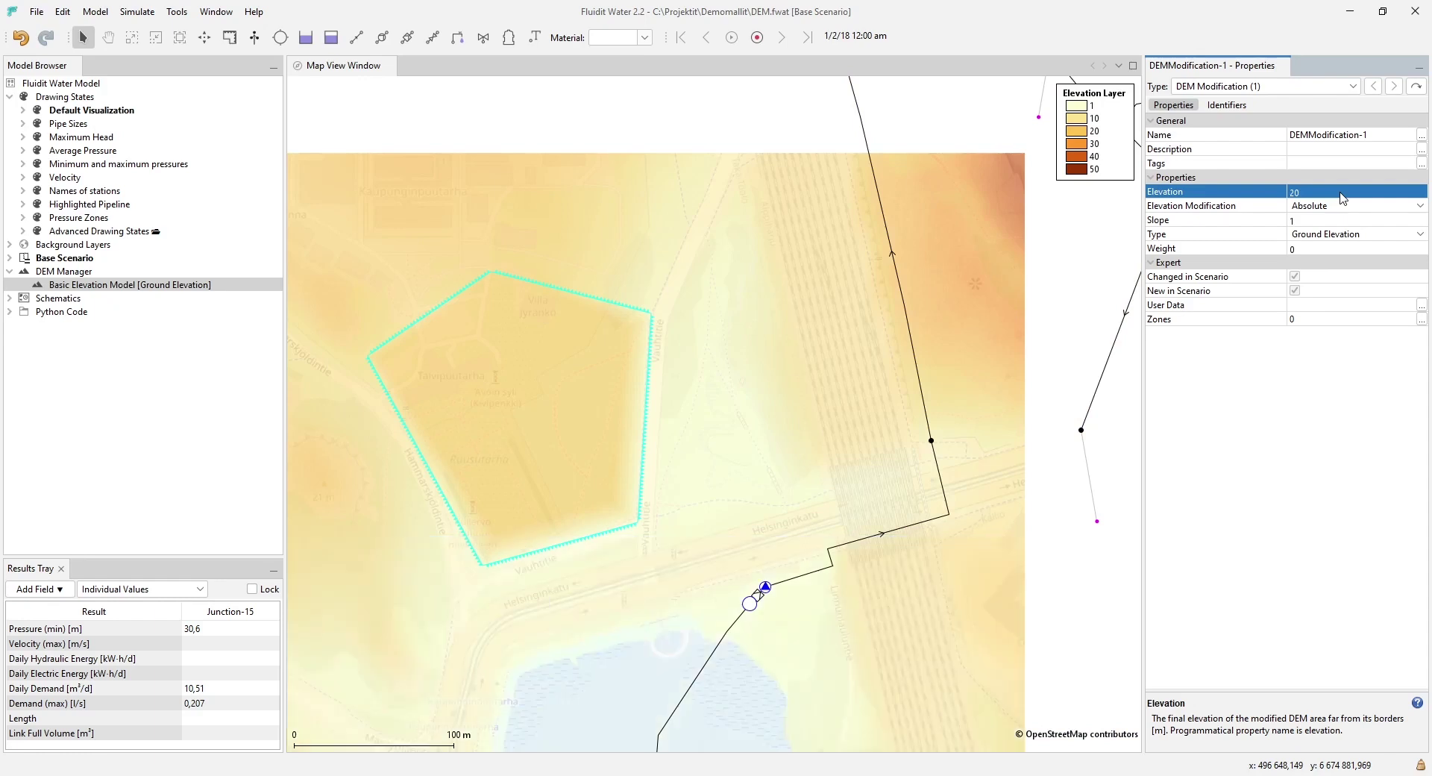
pyautogui.click(1225, 208)
pyautogui.click(1224, 195)
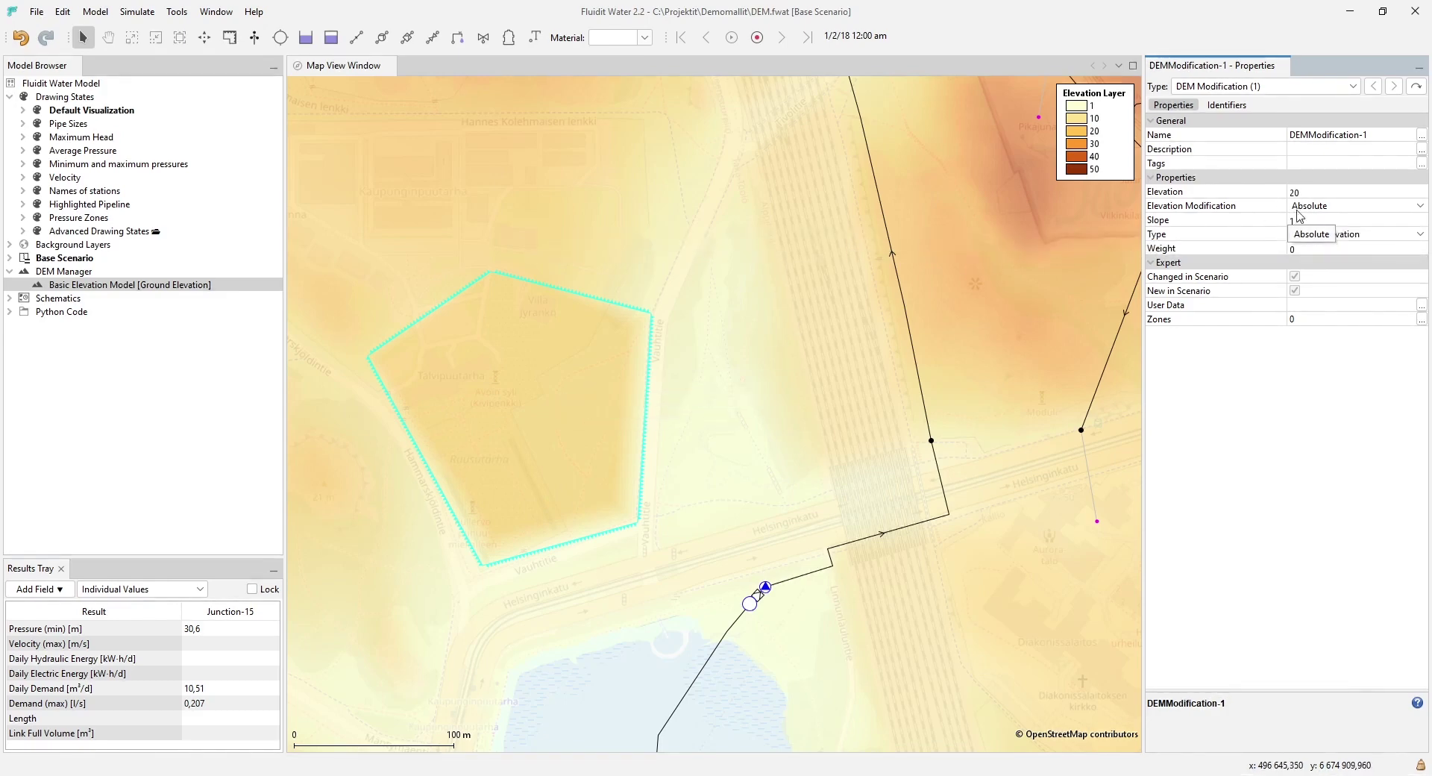
# Step: Change the area's Elevation Modification to Relative and set its elevation to -5 m
pyautogui.click(1353, 210)
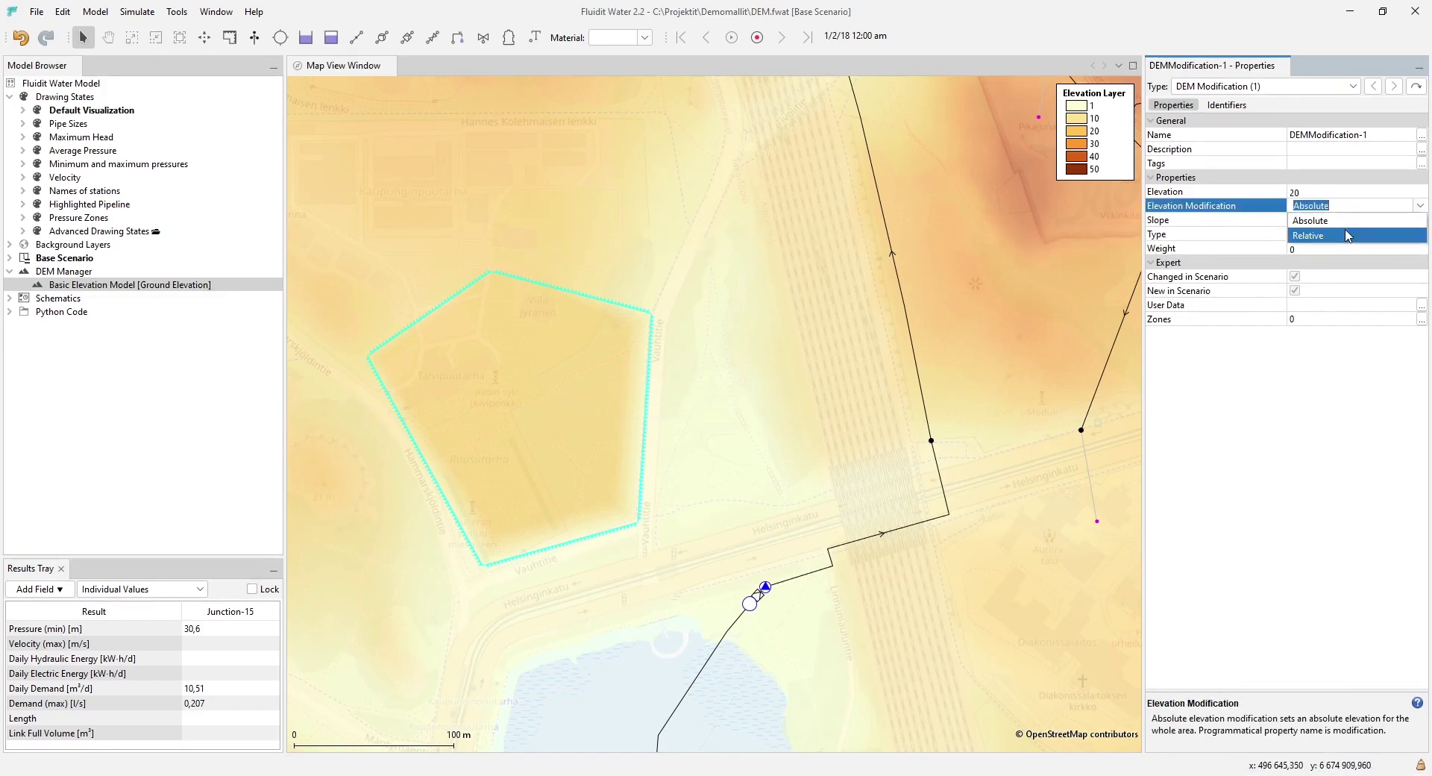
pyautogui.click(1348, 237)
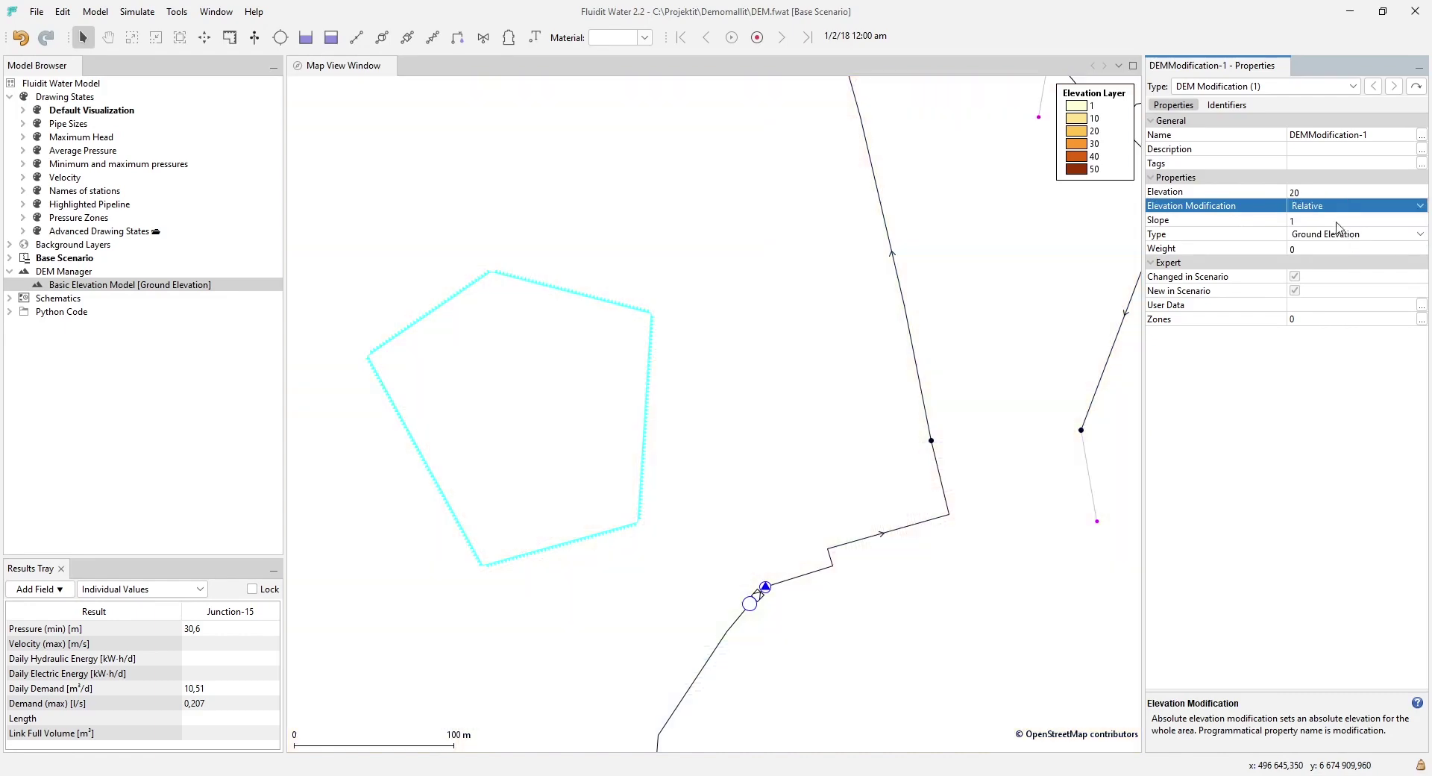
pyautogui.click(1318, 192)
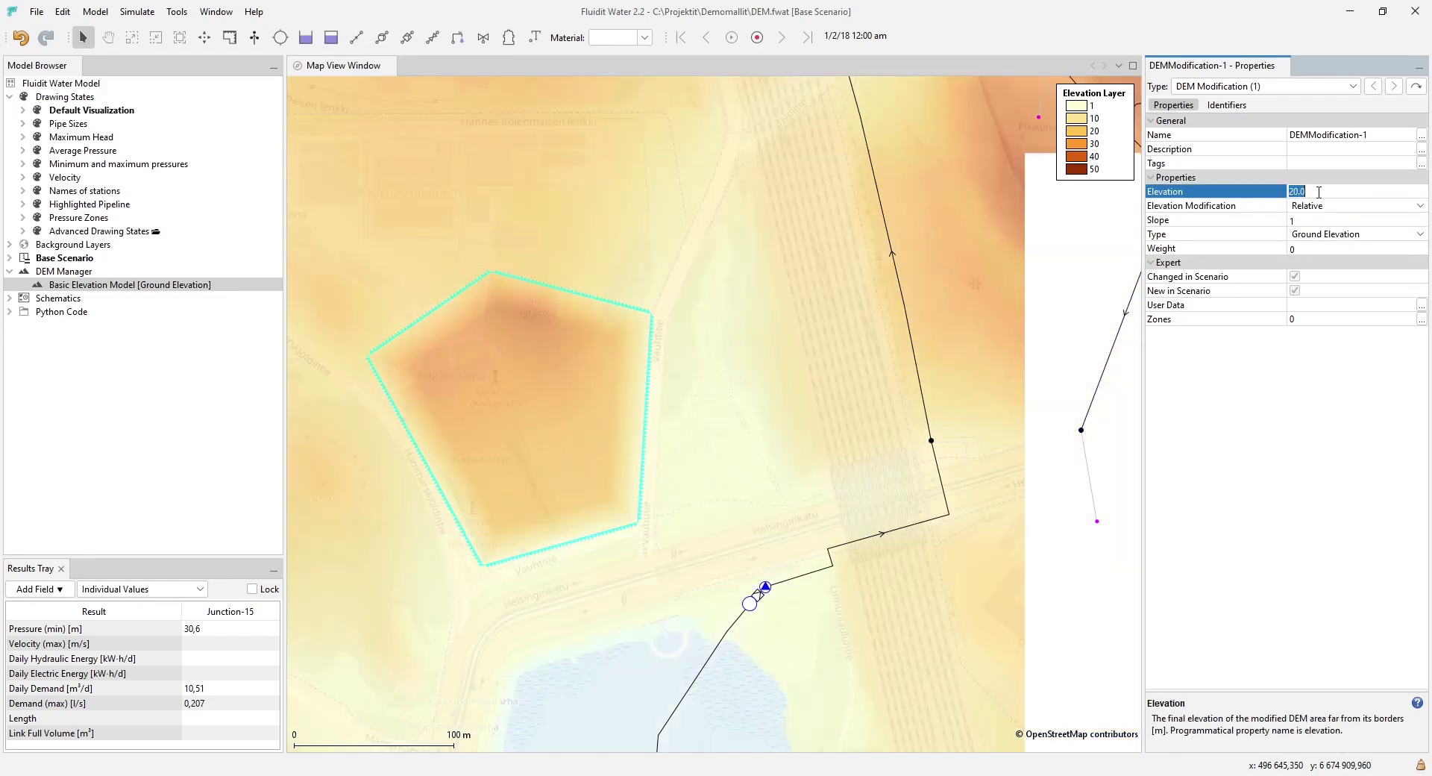
pyautogui.write('-5')
pyautogui.press('Return')
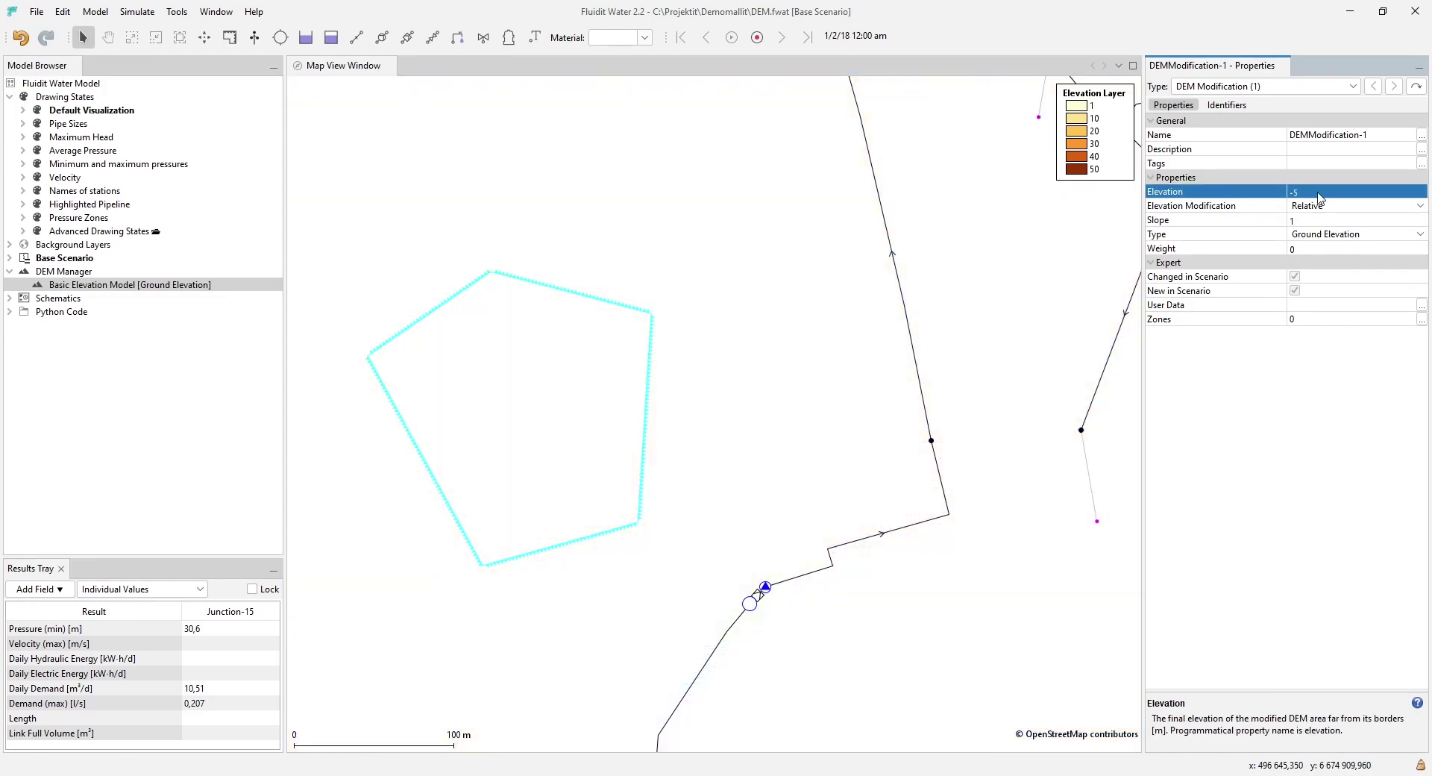
pyautogui.click(1265, 210)
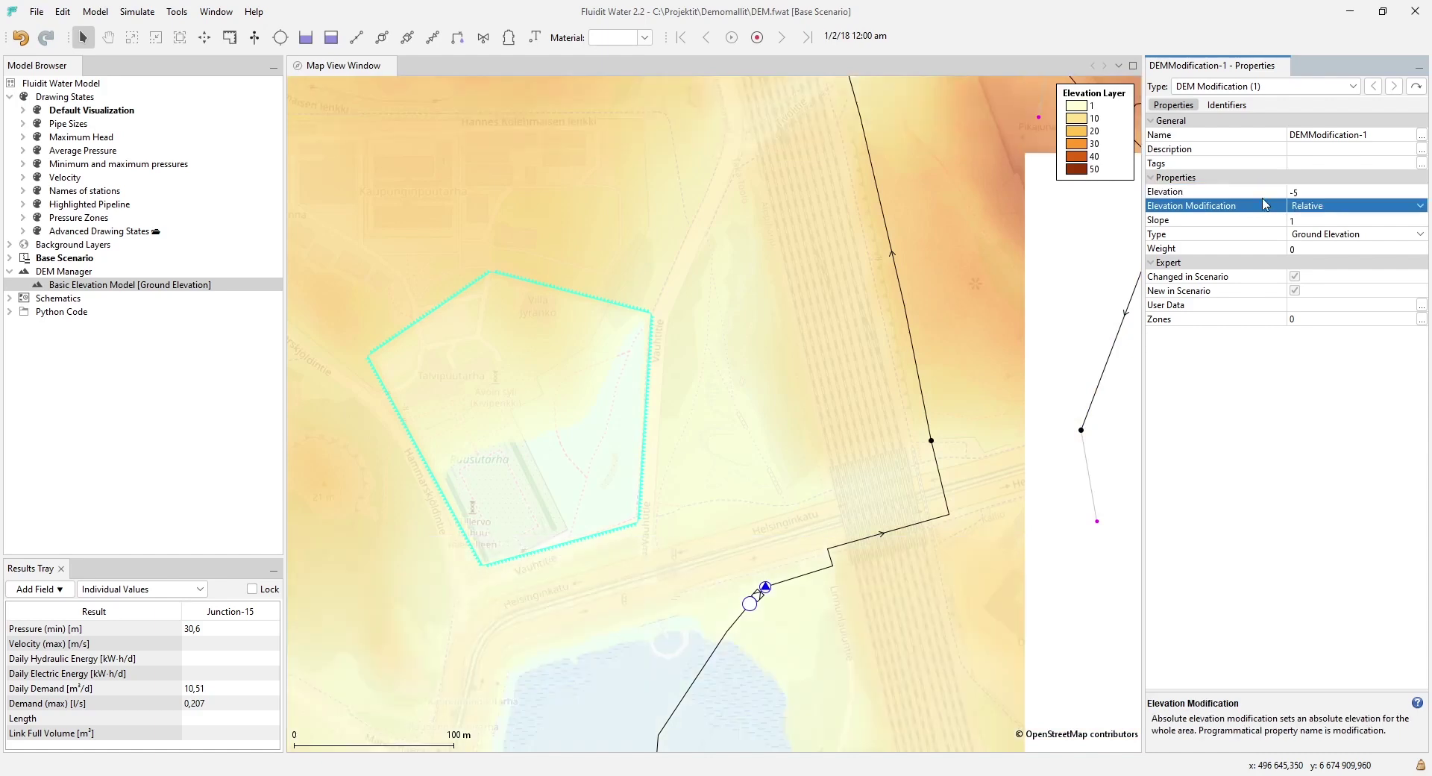
pyautogui.click(1262, 195)
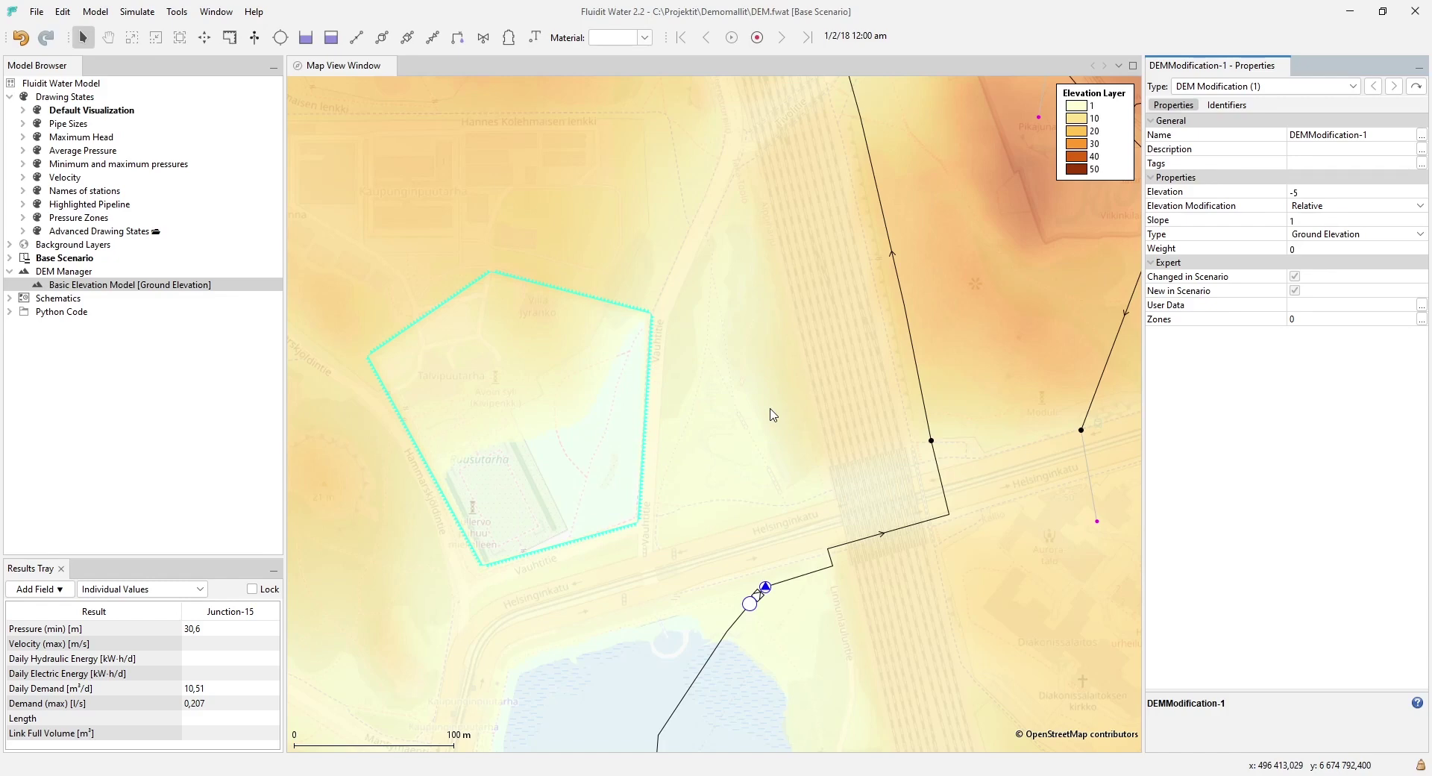
# Step: Examine the Slope property and edges of the DEM modification area, deselect it and view it within the surrounding network
pyautogui.click(1236, 223)
pyautogui.moveTo(618, 528)
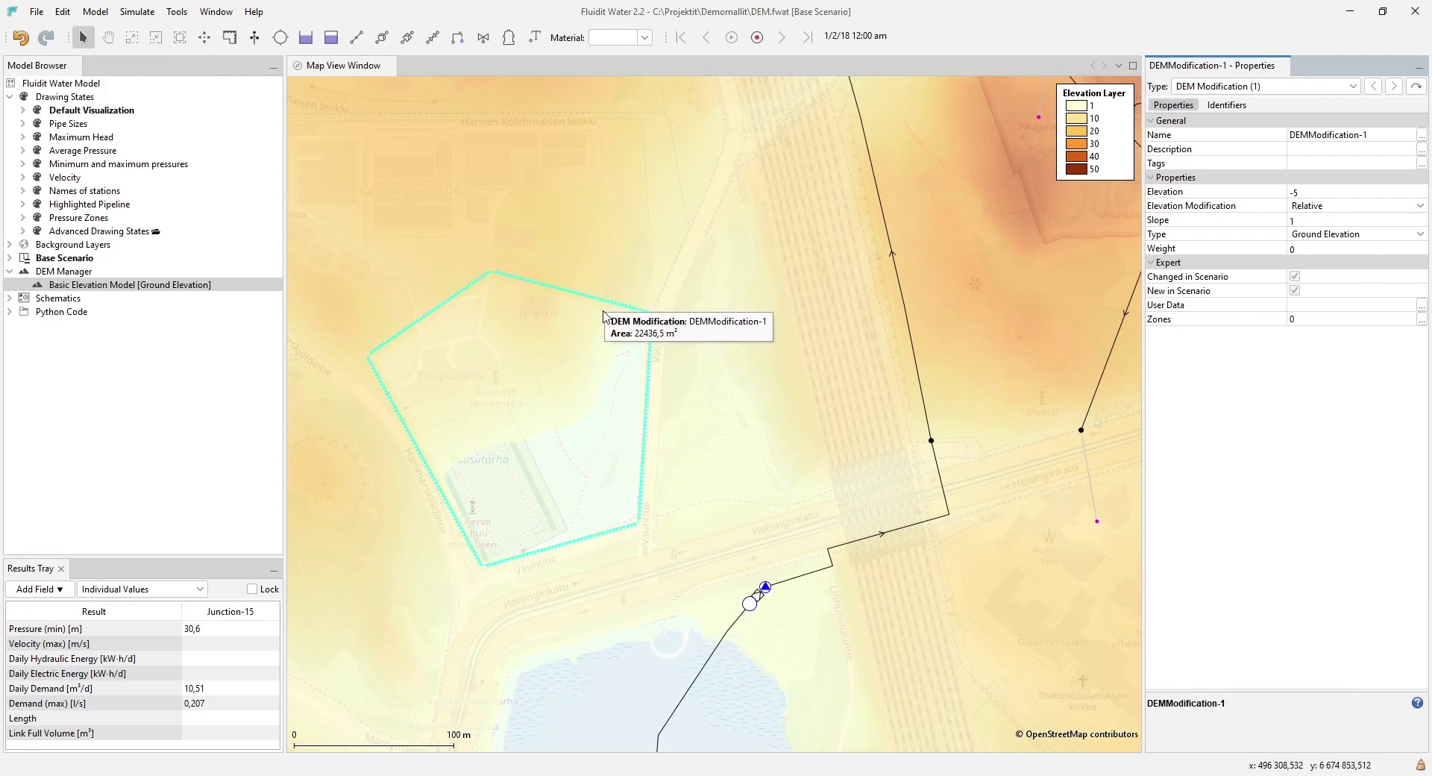
pyautogui.click(755, 458)
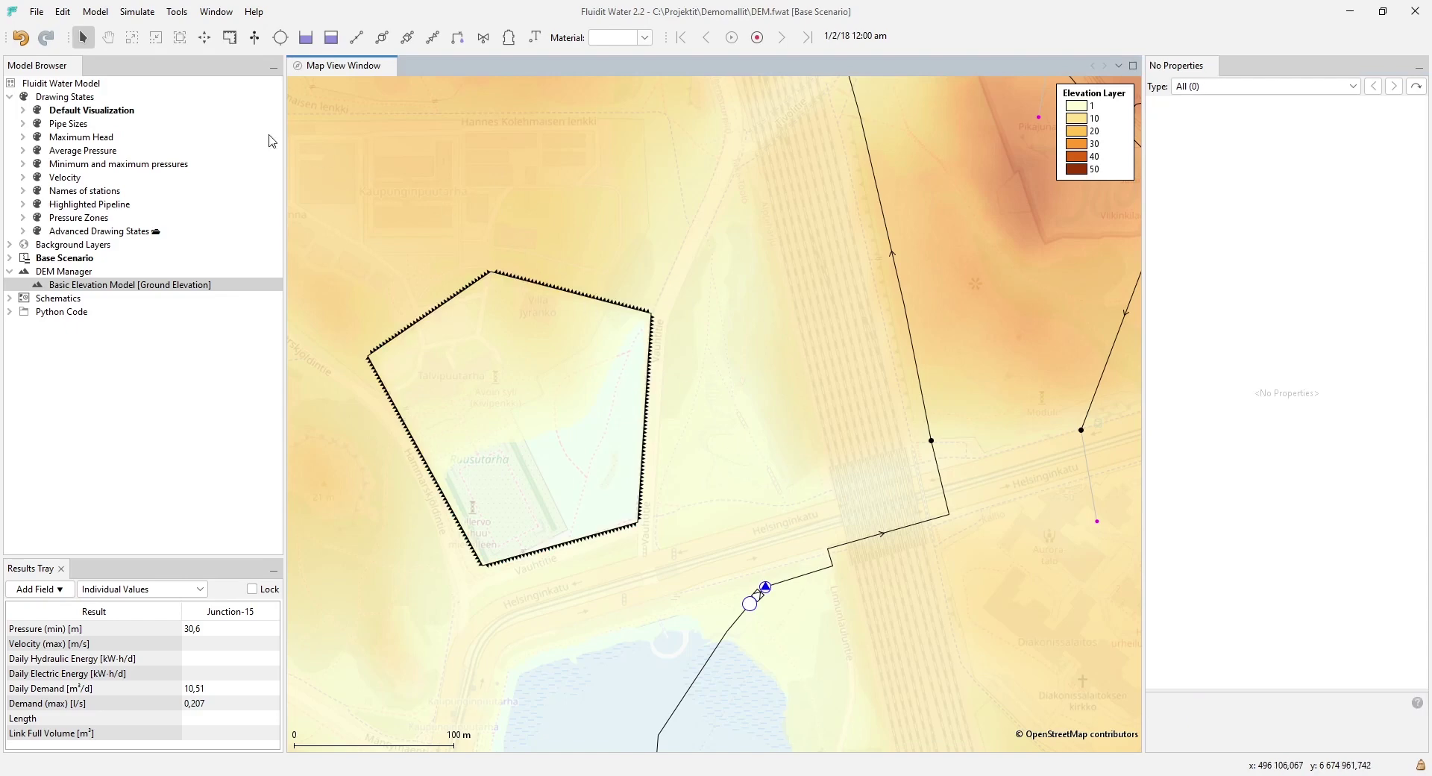
pyautogui.click(182, 41)
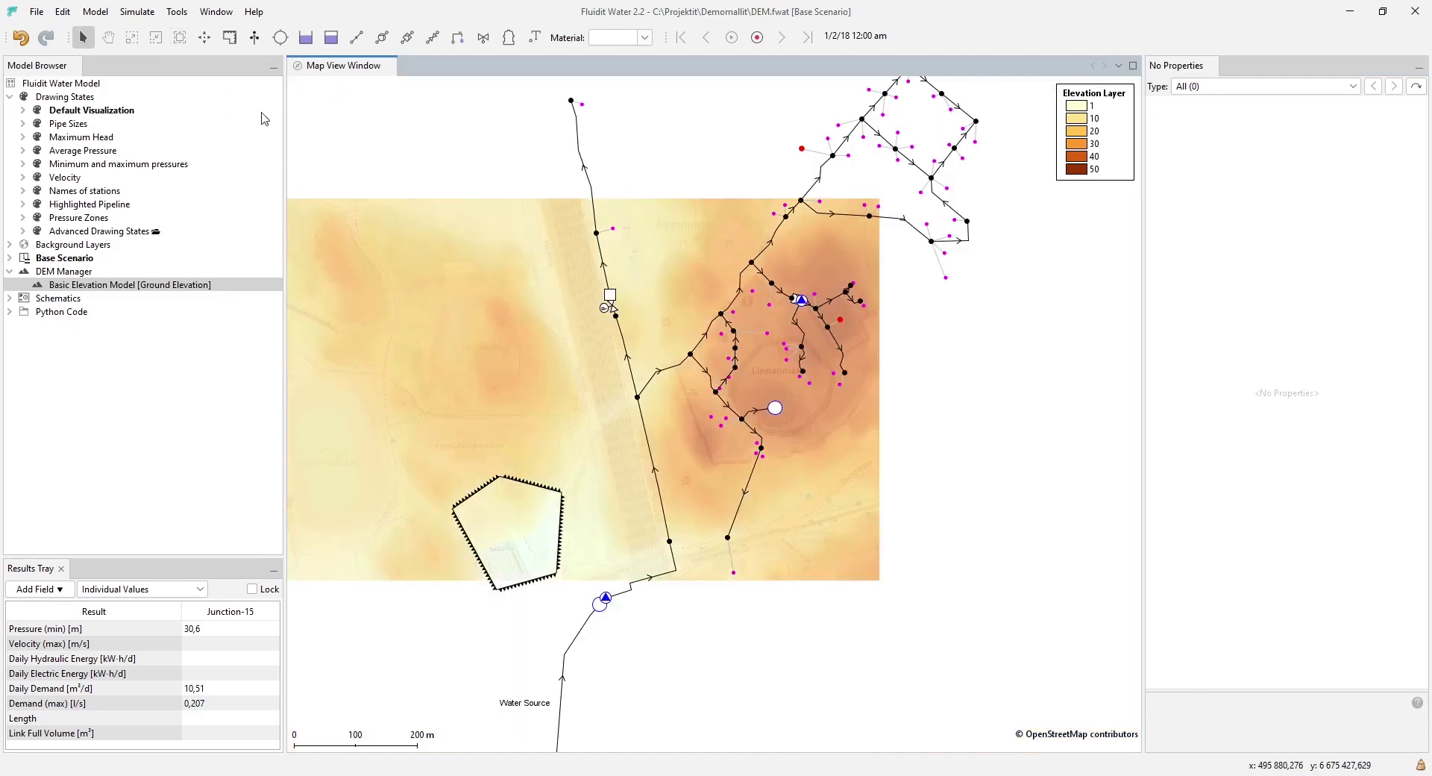